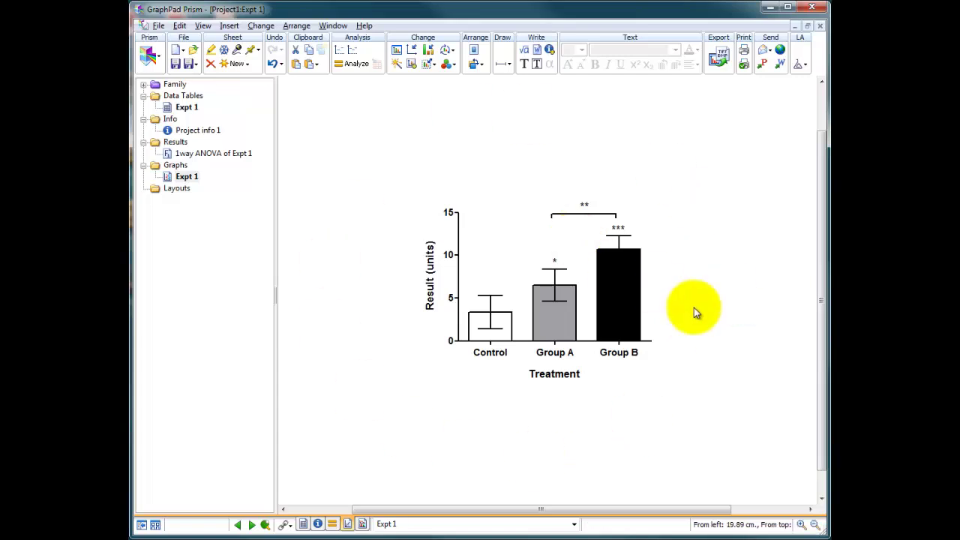
Retitle the x-axis from Treatment to 'Drug (µM)', inserting µ from the special character picker
{"action": "mouse_move", "coordinate": [490, 315]}
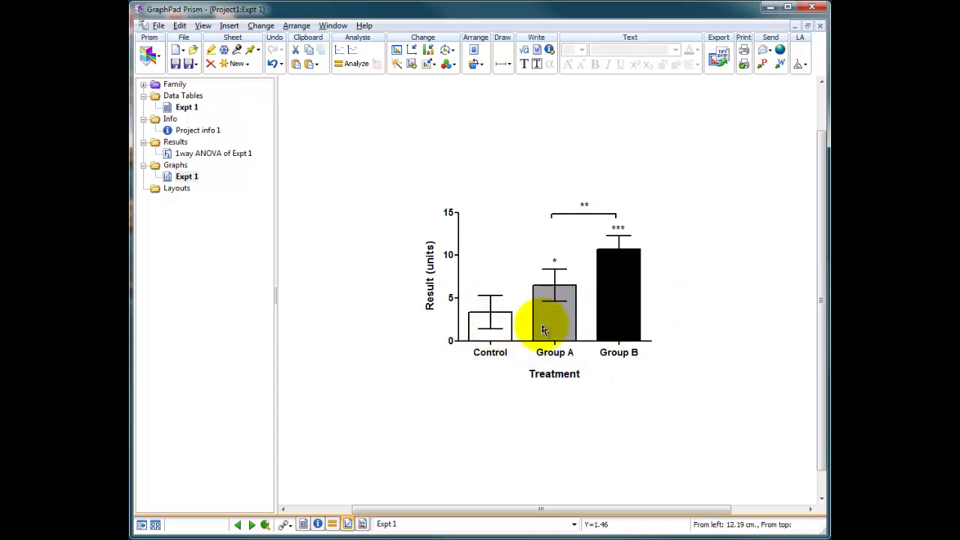
{"action": "mouse_move", "coordinate": [612, 332]}
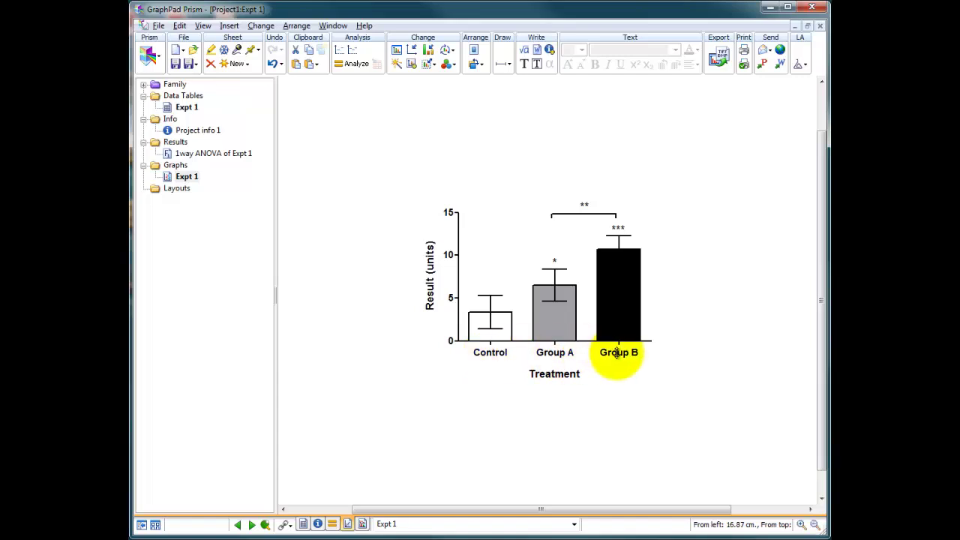
{"action": "left_click", "coordinate": [555, 374]}
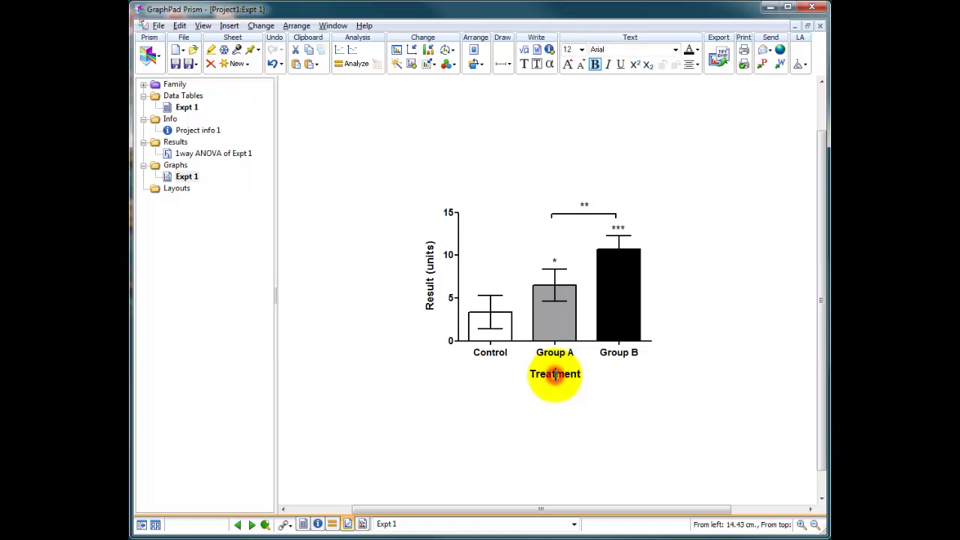
{"action": "double_click", "coordinate": [555, 374]}
{"action": "type", "text": "Drug ("}
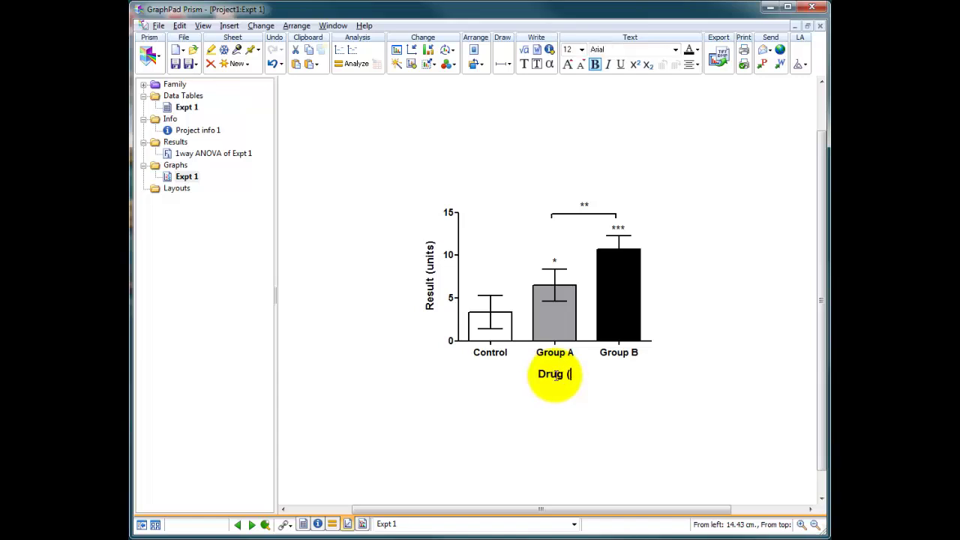
{"action": "type", "text": "µM)"}
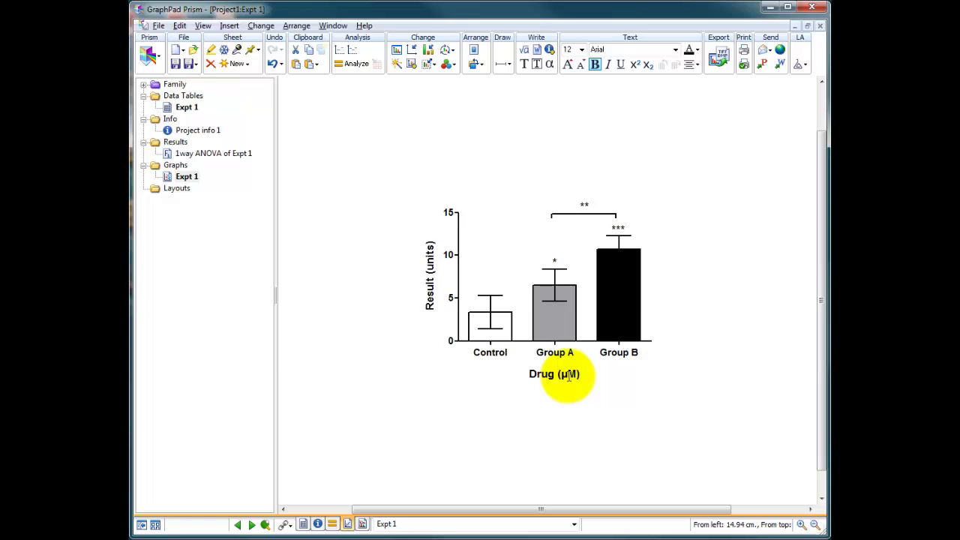
{"action": "type", "text": "µ"}
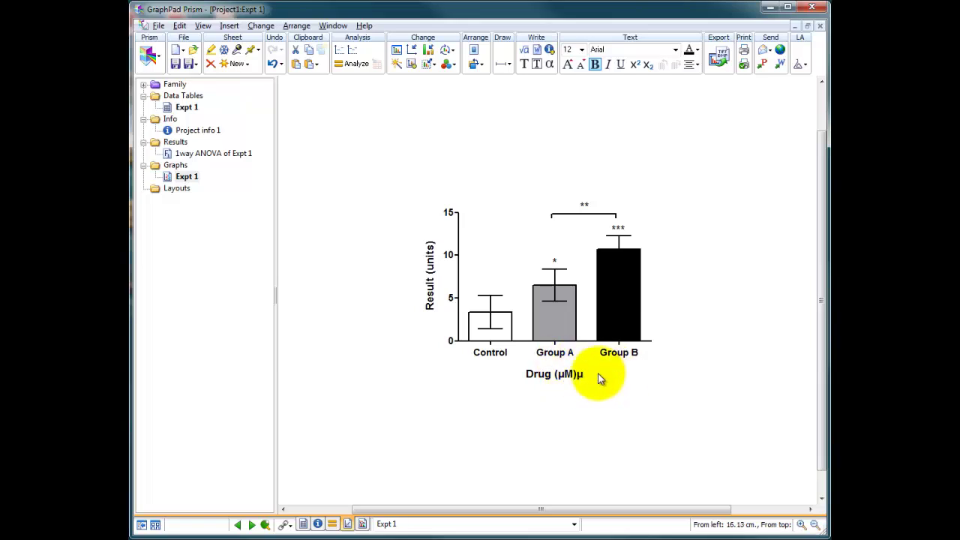
{"action": "key", "text": "BackSpace"}
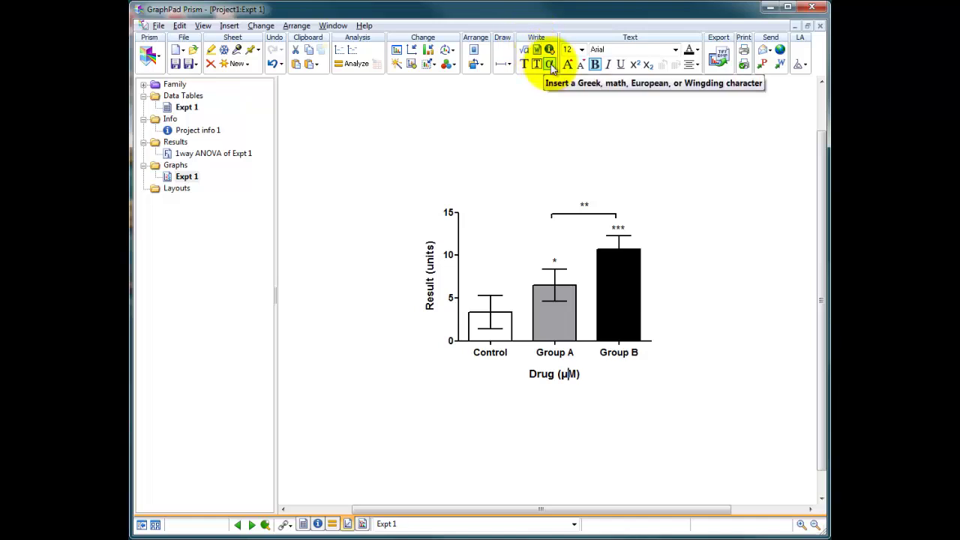
{"action": "left_click", "coordinate": [550, 64]}
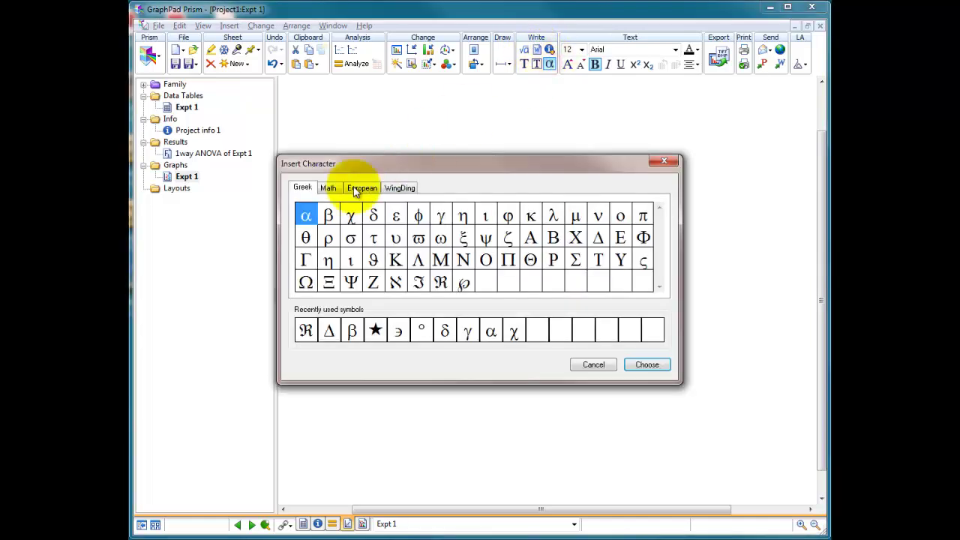
{"action": "double_click", "coordinate": [576, 216]}
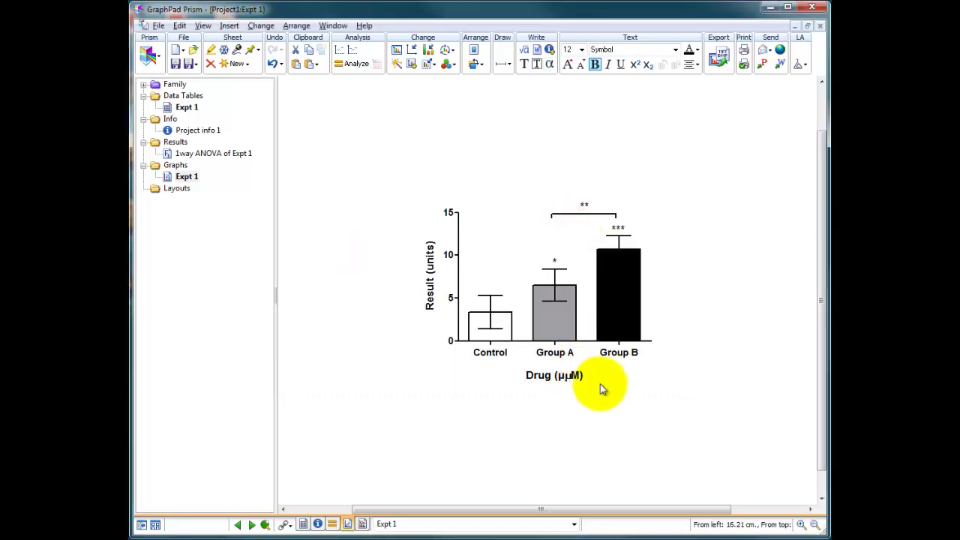
{"action": "key", "text": "BackSpace"}
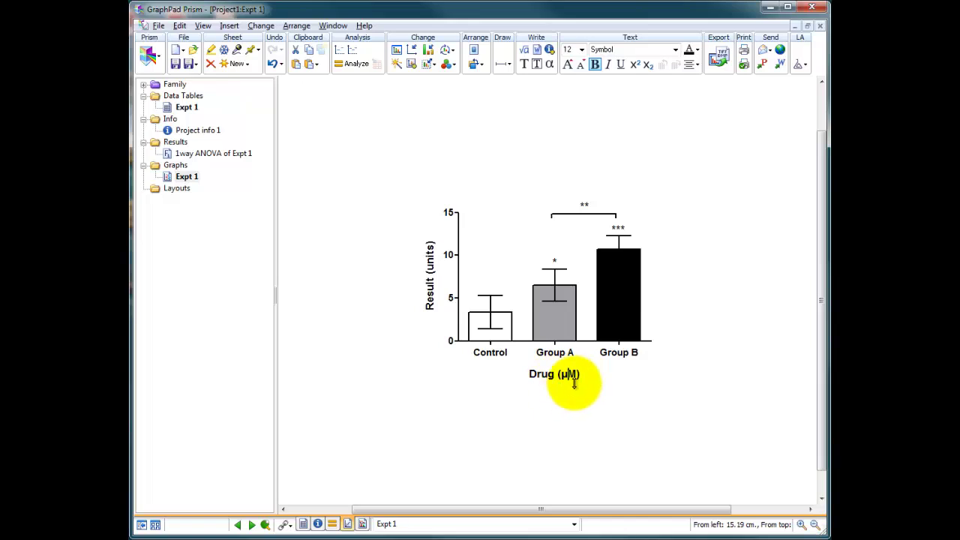
{"action": "left_click", "coordinate": [586, 375]}
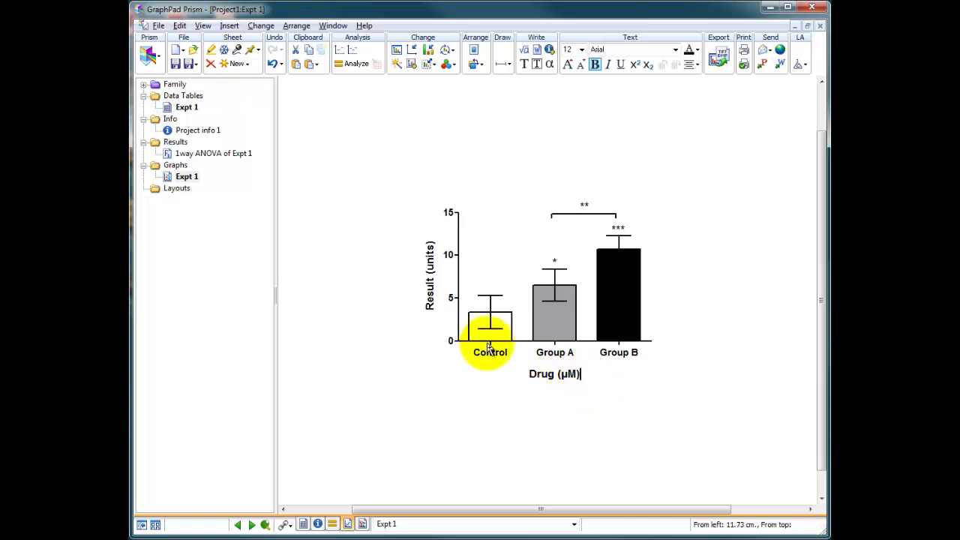
Retitle the Expt 1 columns Control, Group A and Group B as 0, 50 and 100, then return to the graph
{"action": "left_click", "coordinate": [187, 107]}
{"action": "left_click", "coordinate": [335, 98]}
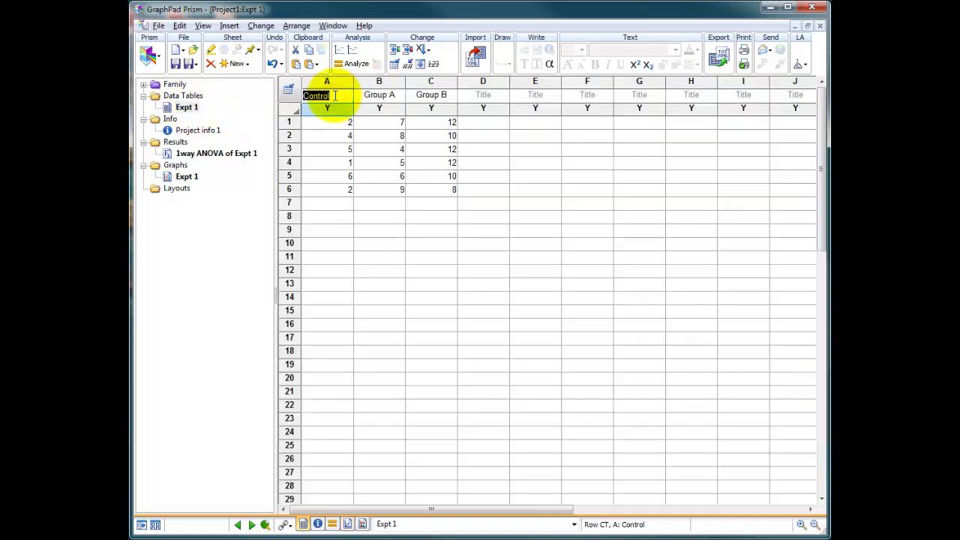
{"action": "type", "text": "0"}
{"action": "left_click", "coordinate": [373, 96]}
{"action": "type", "text": "50"}
{"action": "left_click", "coordinate": [429, 96]}
{"action": "type", "text": "100"}
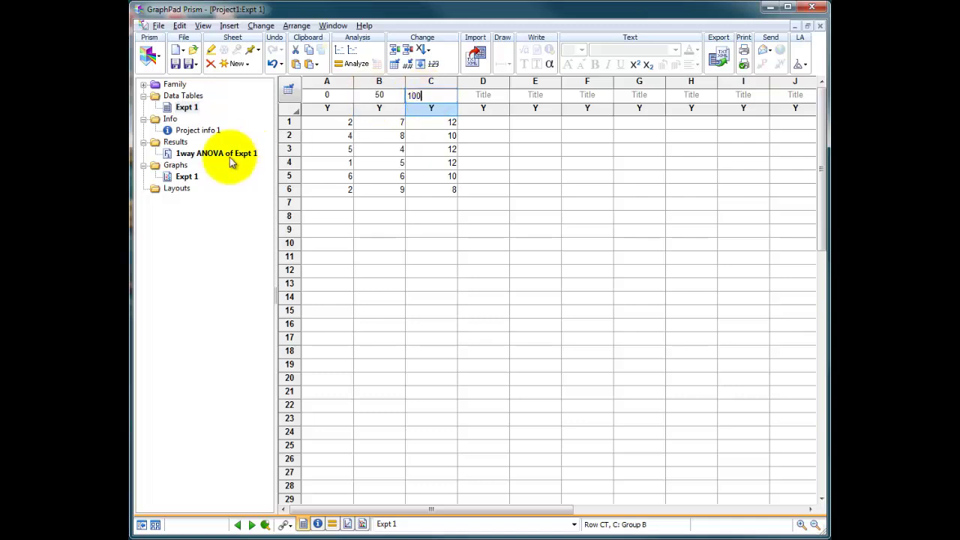
{"action": "left_click", "coordinate": [187, 177]}
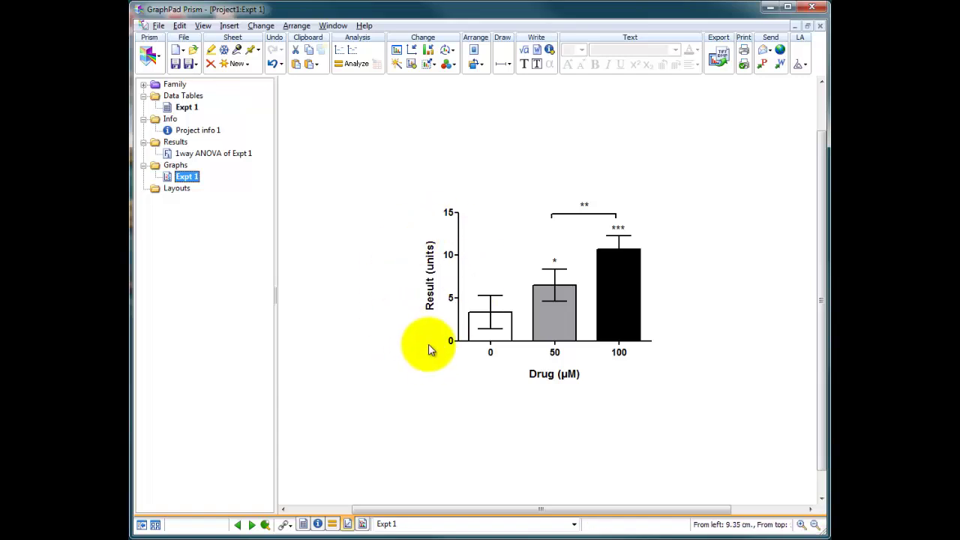
Create a new Grouped table with interleaved vertical bars, 6 replicate values, plotted as Mean with SD
{"action": "mouse_move", "coordinate": [475, 330]}
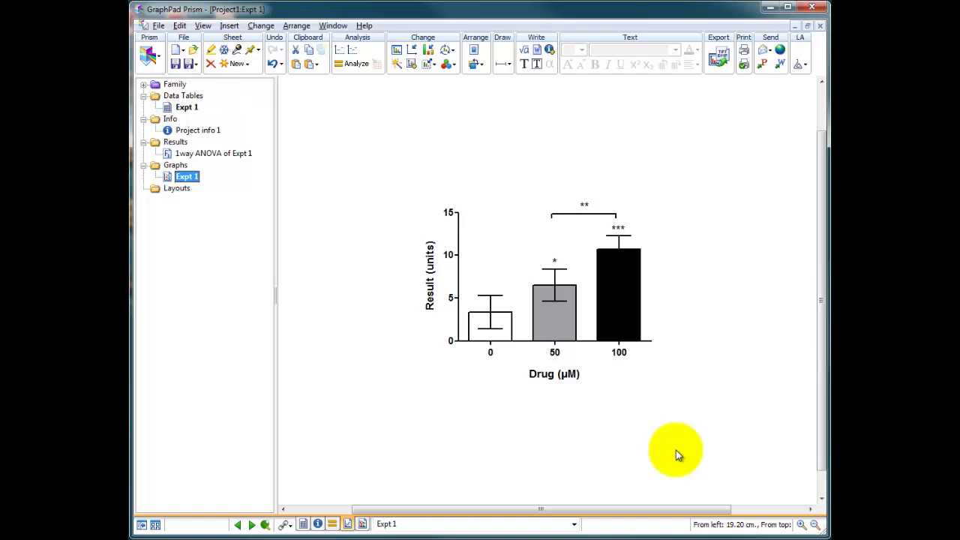
{"action": "left_click", "coordinate": [250, 66]}
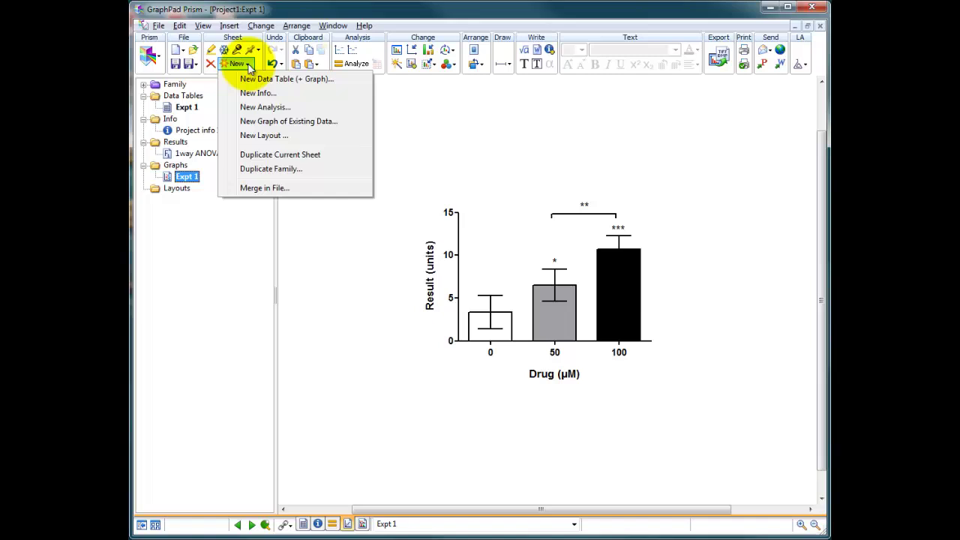
{"action": "left_click", "coordinate": [294, 80]}
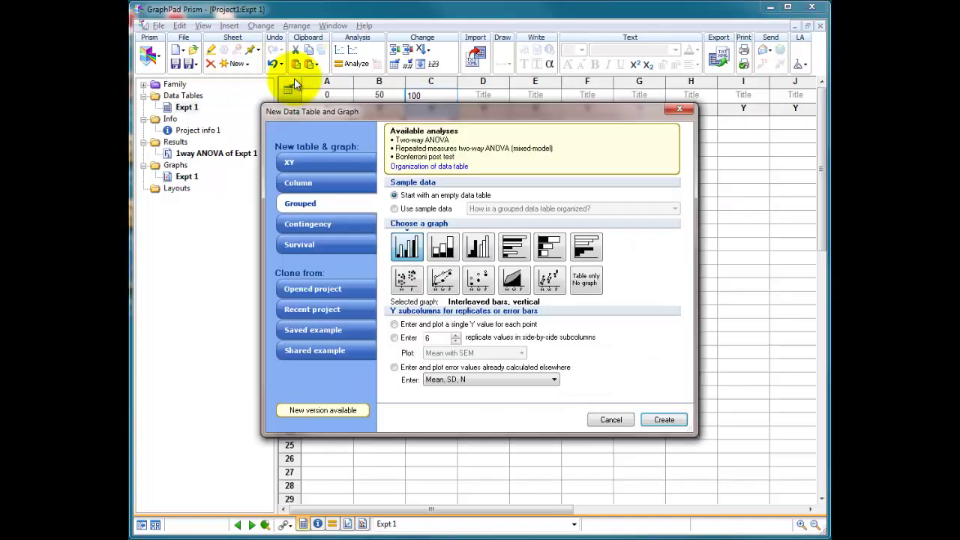
{"action": "left_click", "coordinate": [300, 184]}
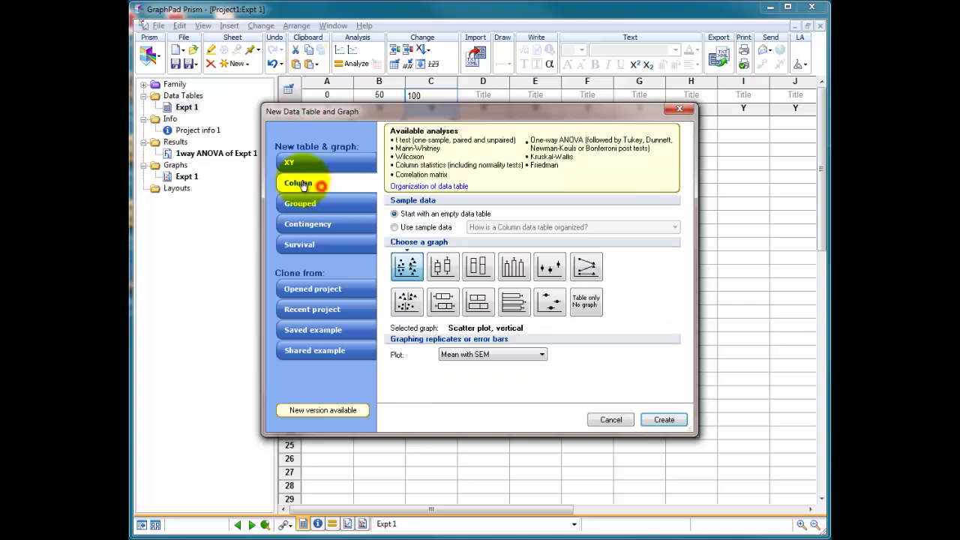
{"action": "left_click", "coordinate": [512, 271]}
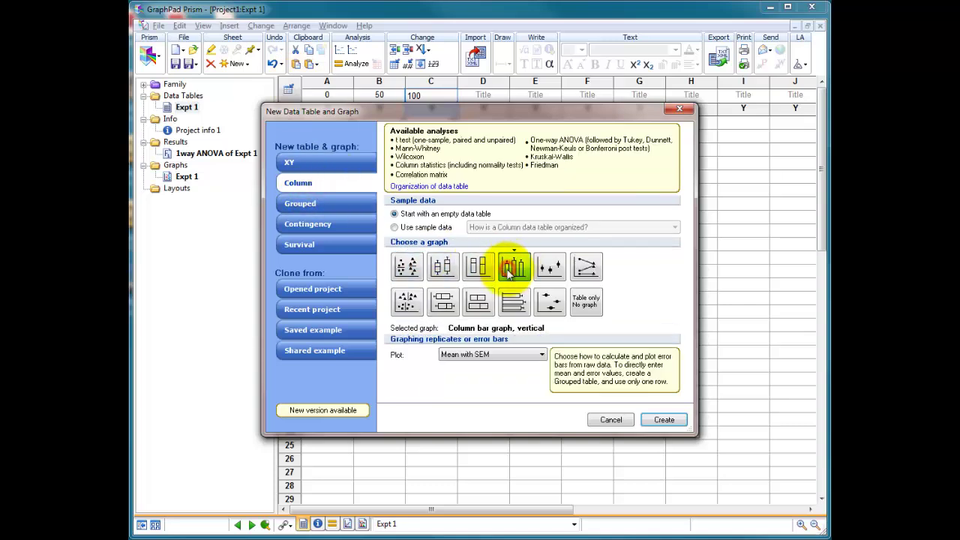
{"action": "left_click", "coordinate": [343, 204]}
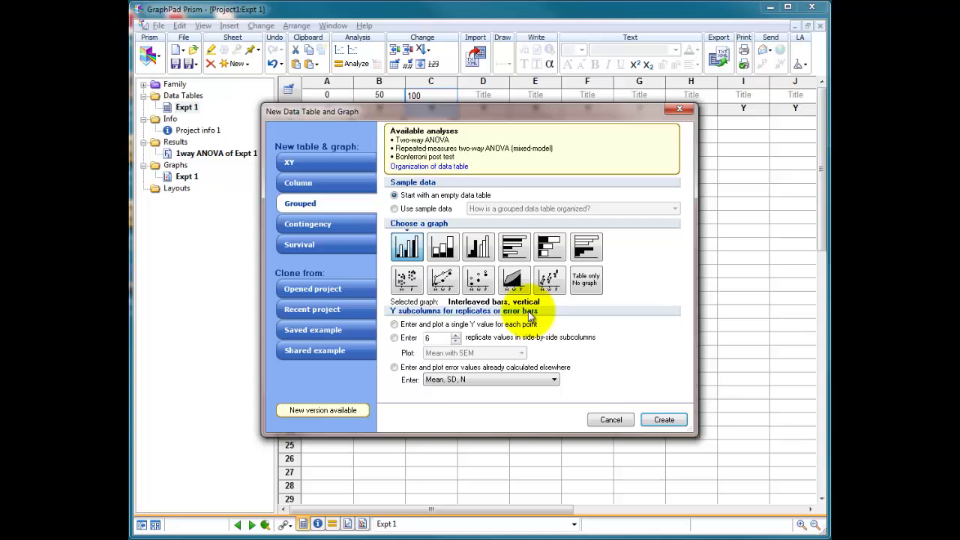
{"action": "left_click", "coordinate": [394, 337]}
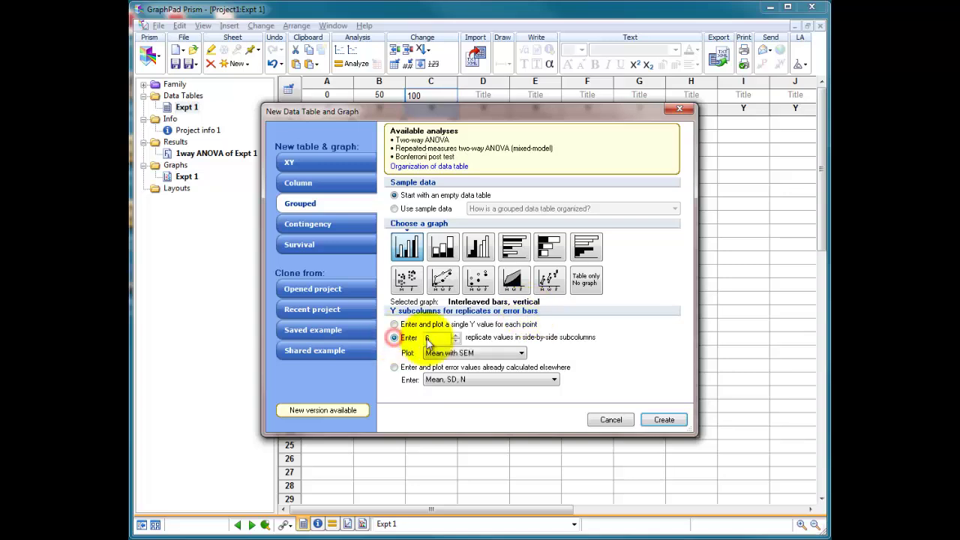
{"action": "left_click", "coordinate": [469, 352]}
{"action": "left_click", "coordinate": [478, 373]}
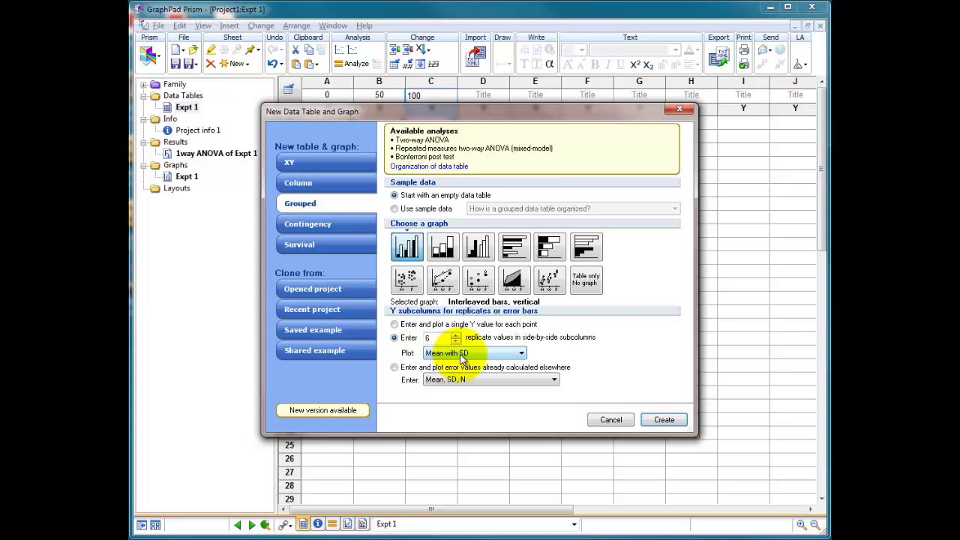
{"action": "left_click", "coordinate": [664, 420]}
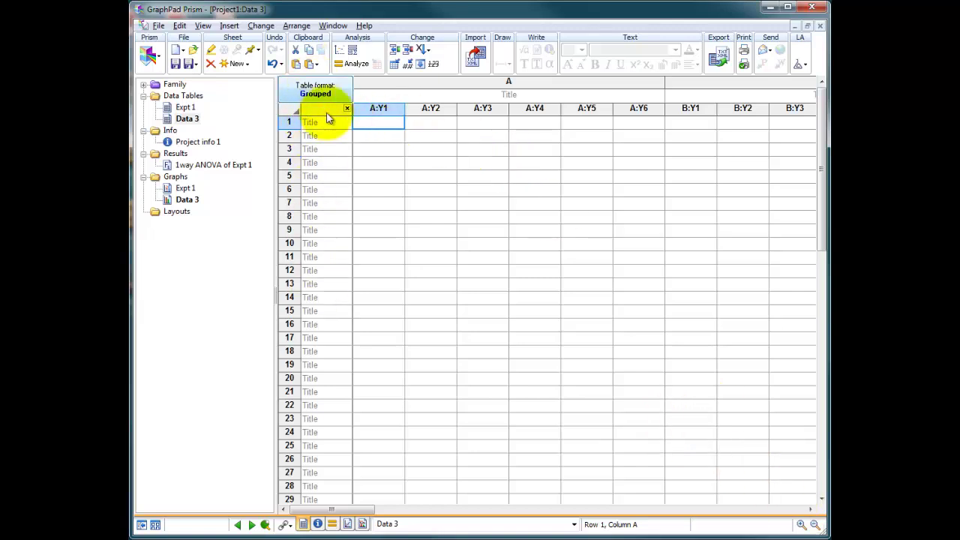
{"action": "left_click", "coordinate": [479, 86]}
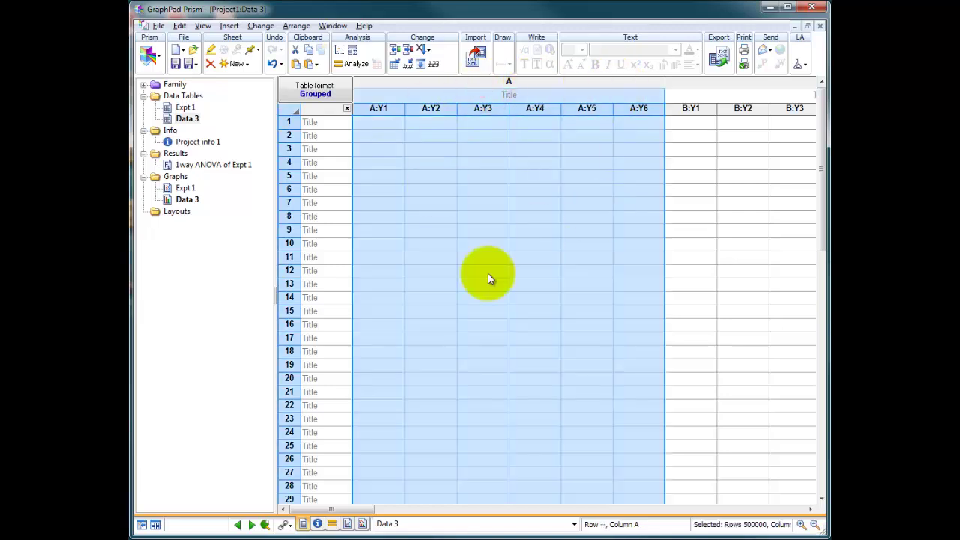
{"action": "left_click_drag", "start_coordinate": [365, 510], "coordinate": [402, 510]}
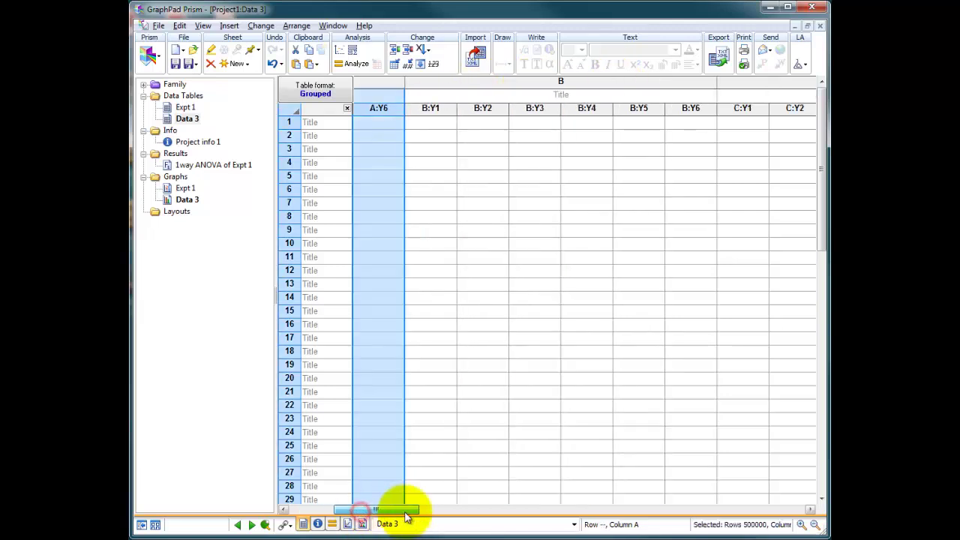
{"action": "left_click", "coordinate": [583, 80]}
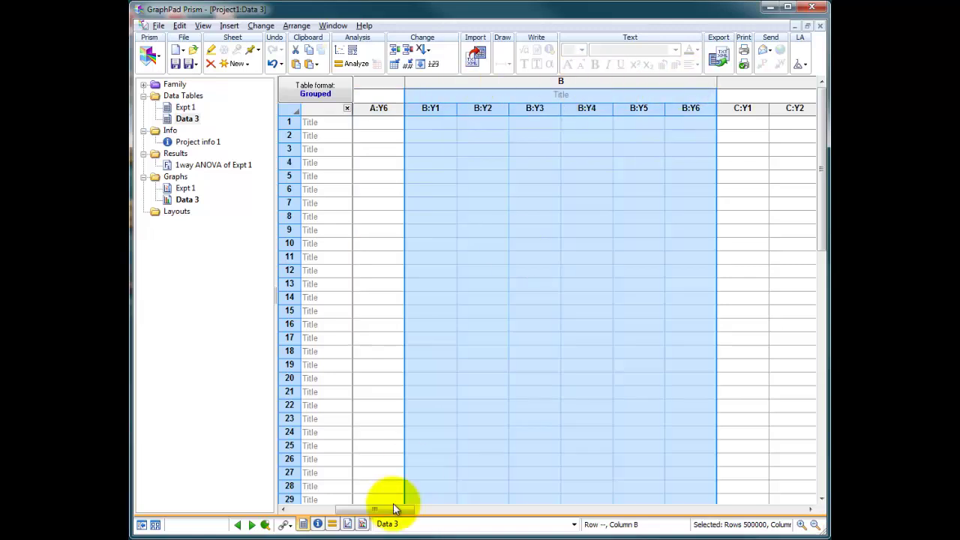
{"action": "left_click_drag", "start_coordinate": [396, 510], "coordinate": [322, 513]}
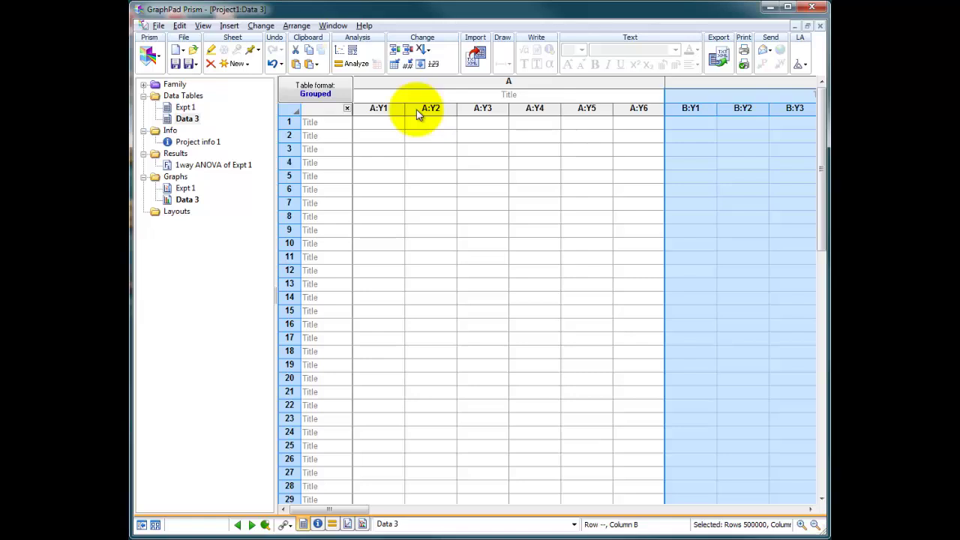
{"action": "left_click", "coordinate": [403, 188]}
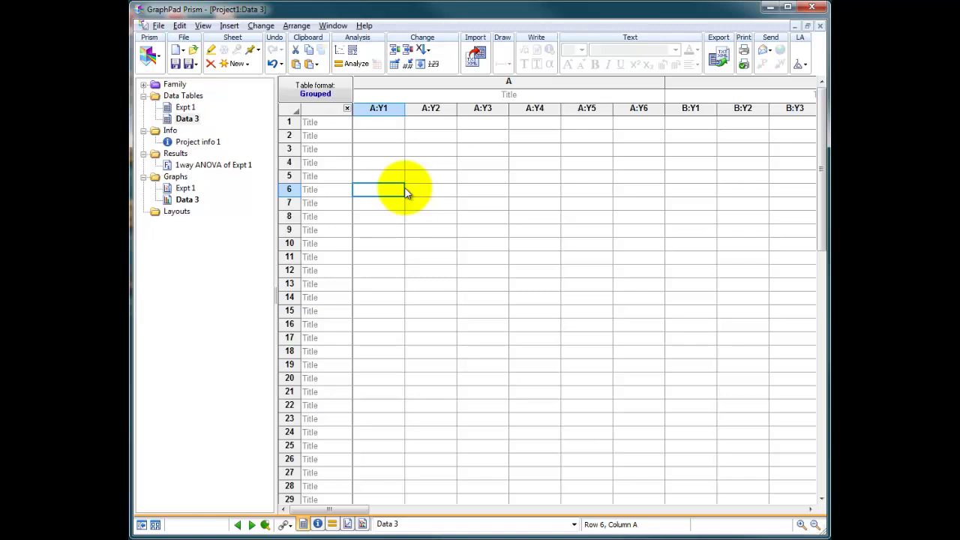
{"action": "left_click", "coordinate": [474, 95]}
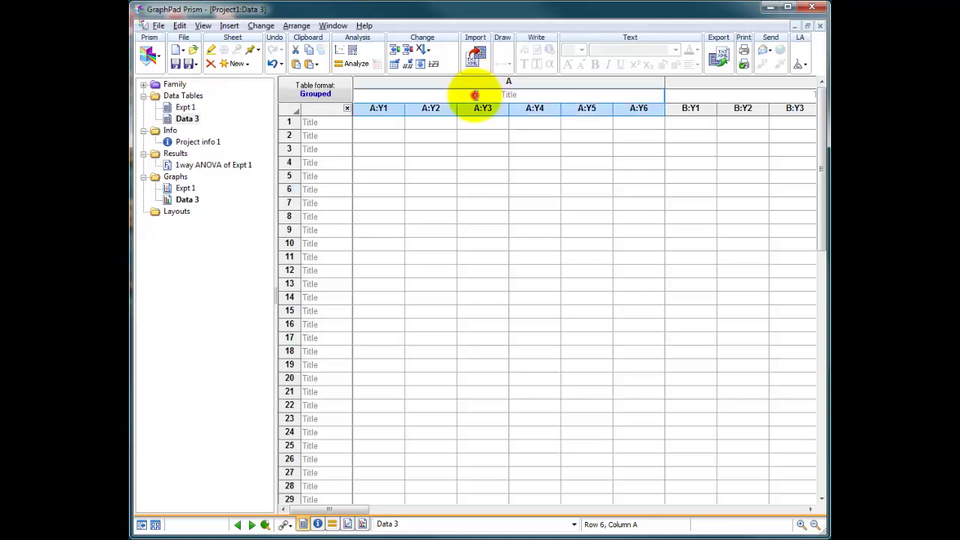
{"action": "left_click", "coordinate": [707, 95]}
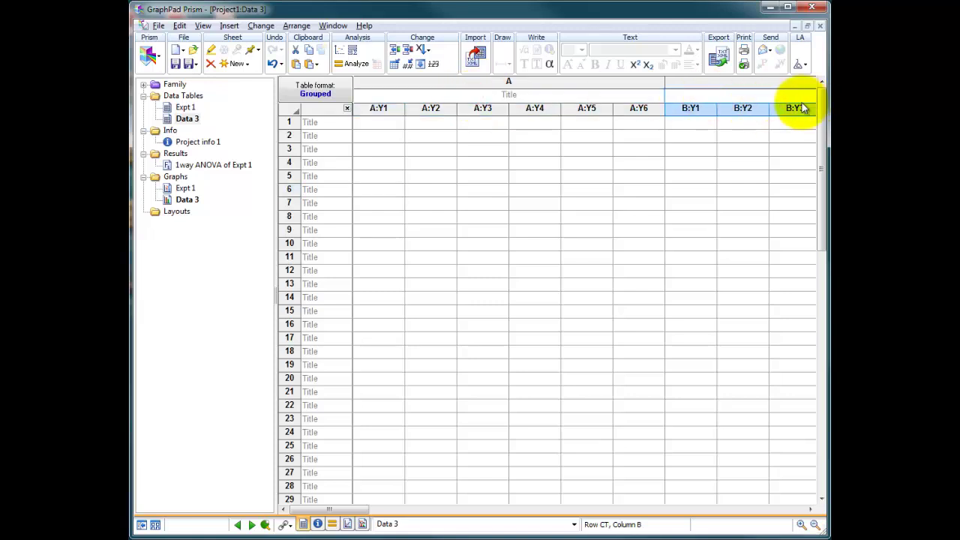
{"action": "left_click", "coordinate": [398, 125]}
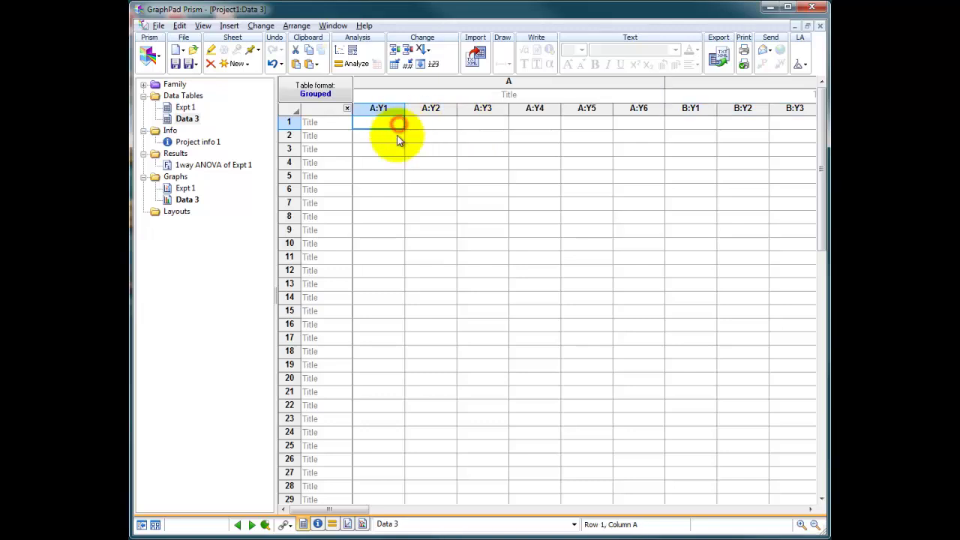
{"action": "left_click", "coordinate": [397, 135]}
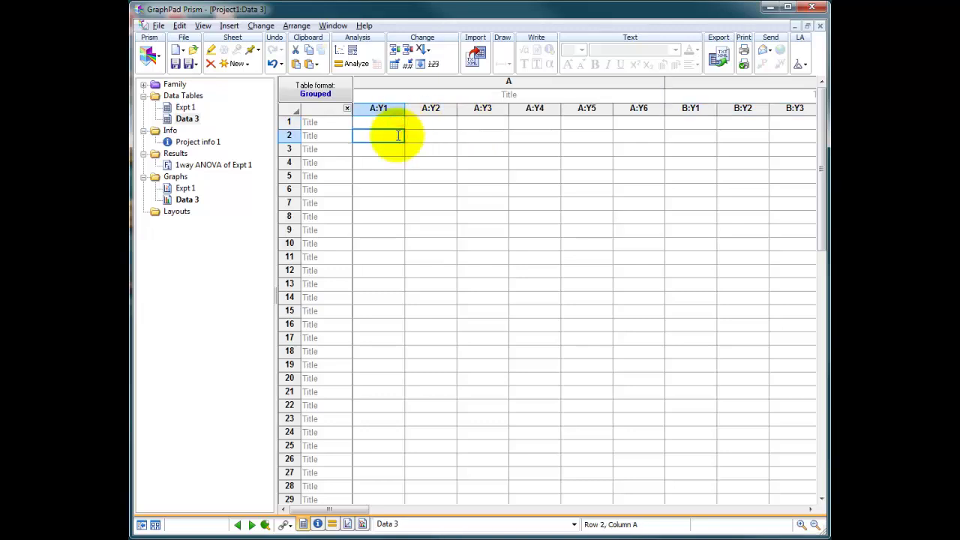
Review the Expt 1 column titles 0, 50 and 100
{"action": "left_click", "coordinate": [185, 107]}
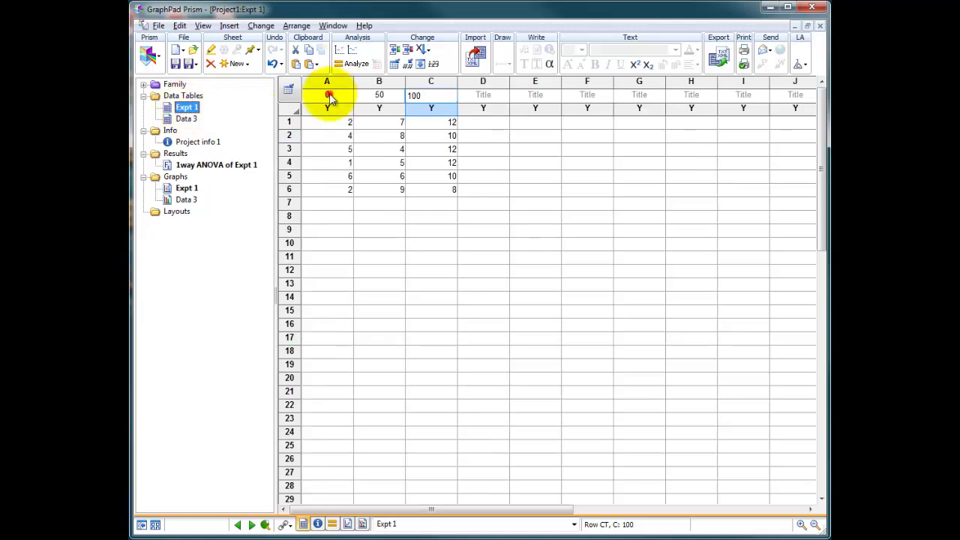
{"action": "left_click", "coordinate": [327, 95]}
{"action": "left_click", "coordinate": [336, 80]}
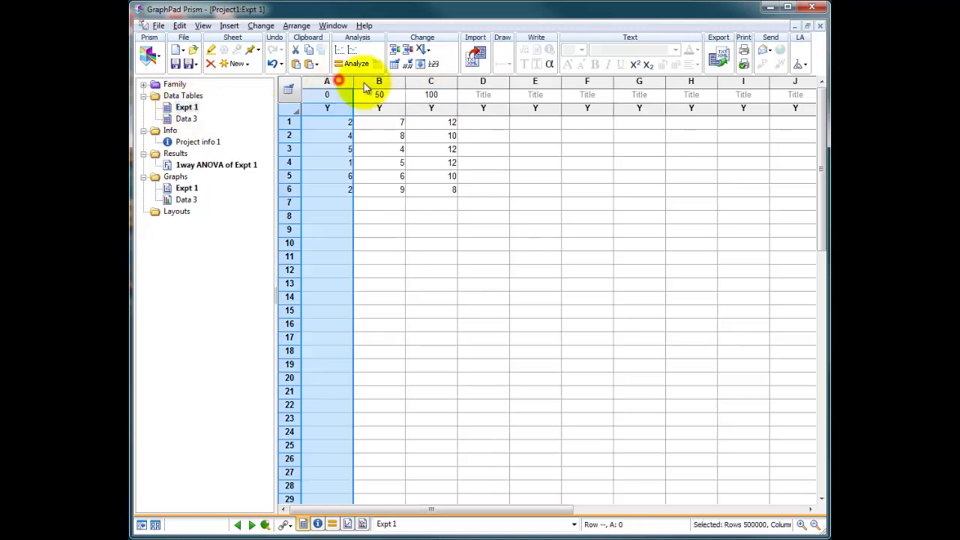
{"action": "left_click", "coordinate": [375, 81]}
{"action": "left_click", "coordinate": [423, 81]}
{"action": "left_click", "coordinate": [324, 95]}
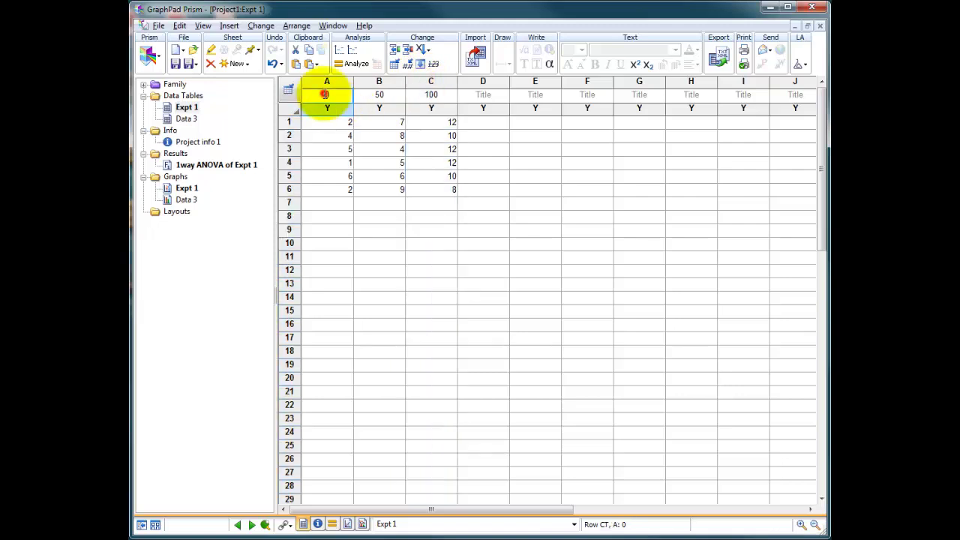
{"action": "left_click", "coordinate": [375, 94]}
{"action": "left_click", "coordinate": [429, 94]}
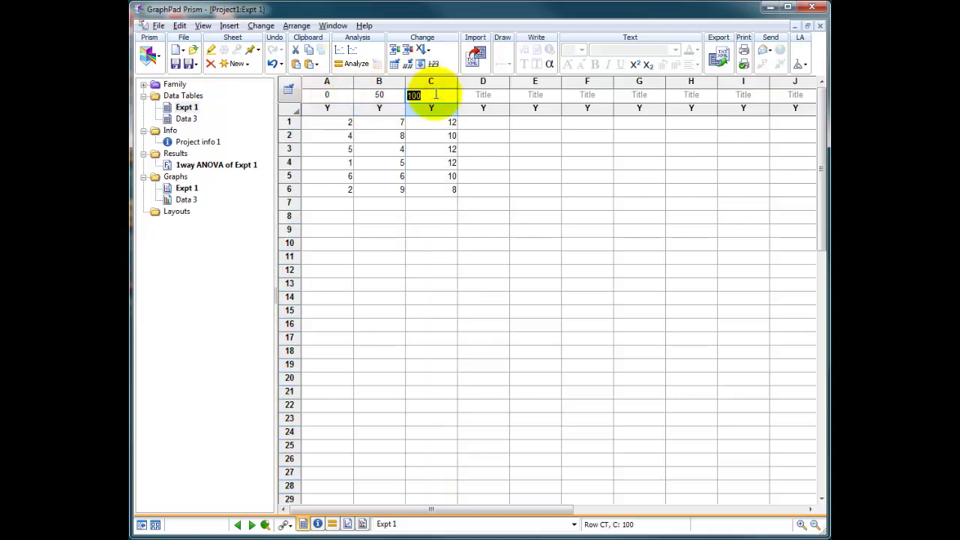
Rename the Data 3 table to 'Exp 2 (inhib)'
{"action": "left_click", "coordinate": [185, 120]}
{"action": "left_click", "coordinate": [186, 119]}
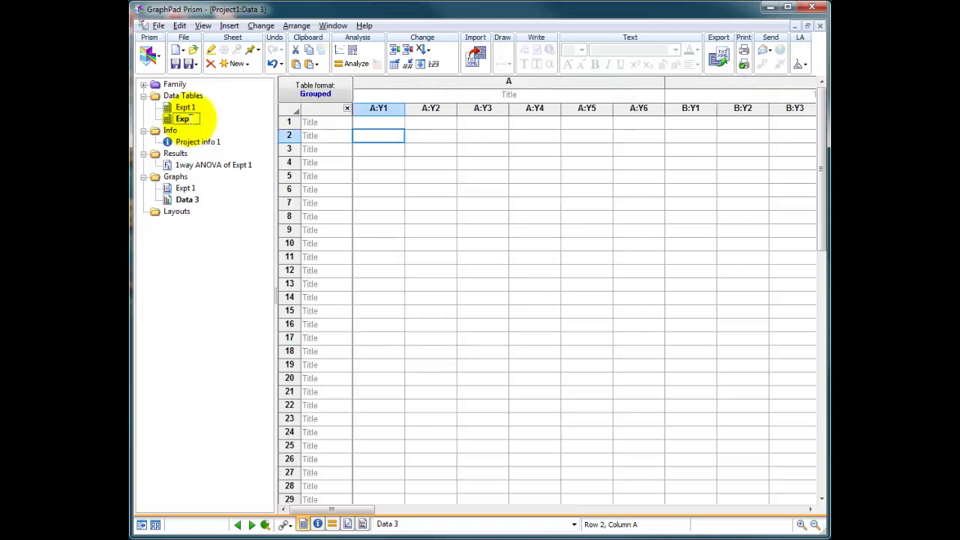
{"action": "type", "text": "Exp 2 (inhib)"}
{"action": "key", "text": "Return"}
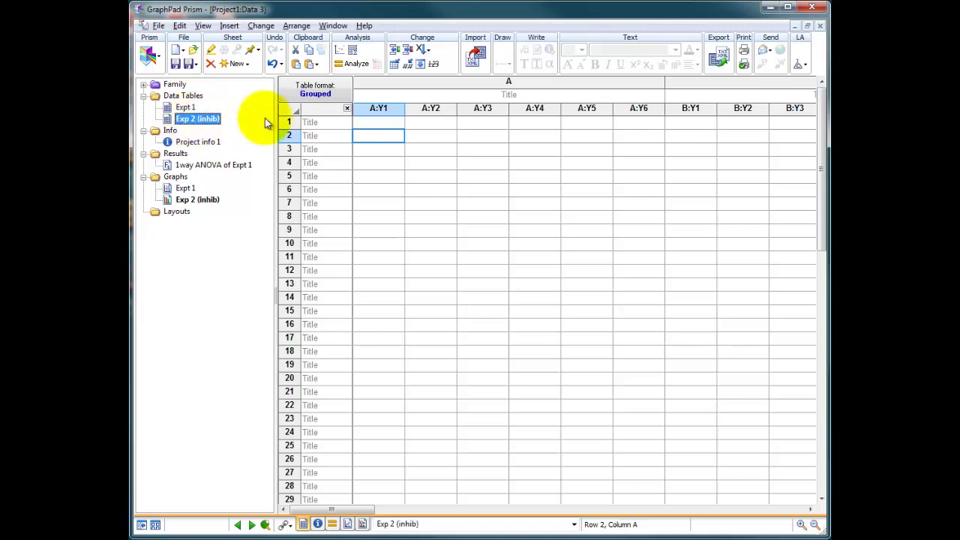
Title rows 1–3 of Exp 2 (inhib) as 0, 50 and 100, and check each row
{"action": "left_click", "coordinate": [318, 122]}
{"action": "type", "text": "0"}
{"action": "key", "text": "Return"}
{"action": "type", "text": "50"}
{"action": "key", "text": "Return"}
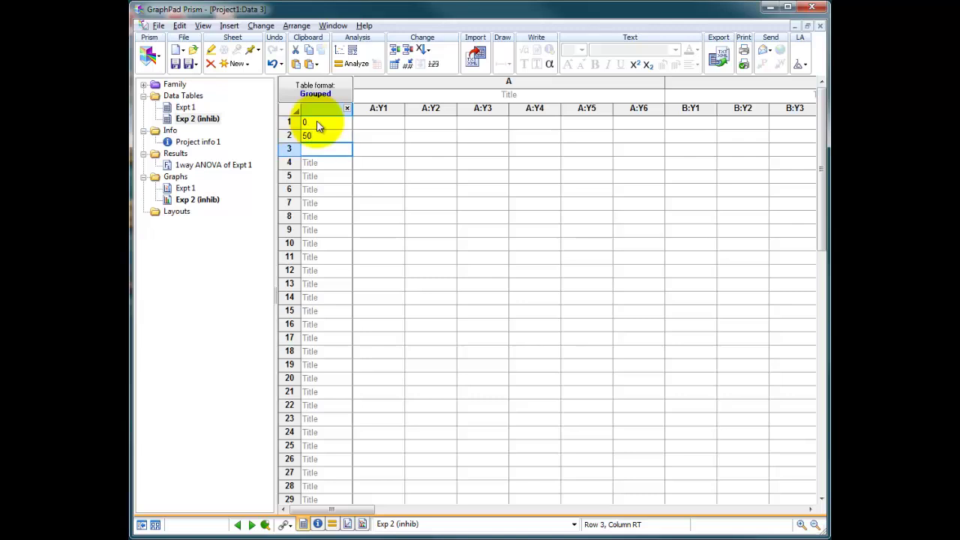
{"action": "key", "text": "Return"}
{"action": "left_click", "coordinate": [324, 123]}
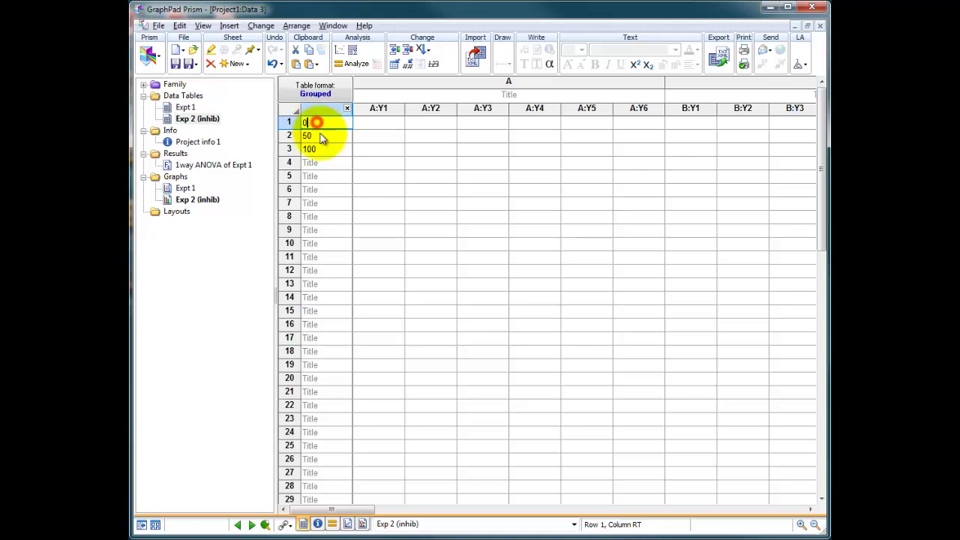
{"action": "left_click", "coordinate": [322, 135]}
{"action": "left_click", "coordinate": [327, 148]}
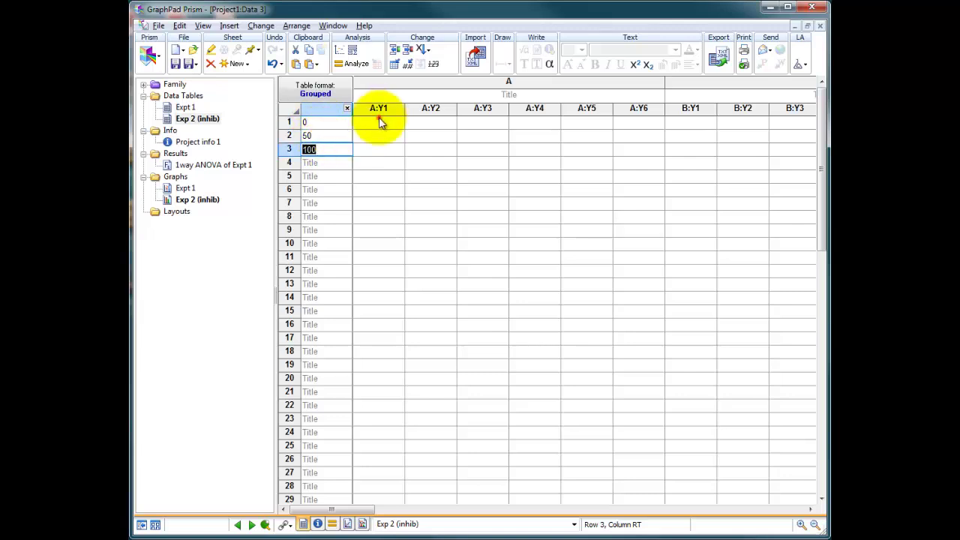
{"action": "left_click_drag", "start_coordinate": [380, 121], "coordinate": [643, 125]}
{"action": "left_click_drag", "start_coordinate": [390, 137], "coordinate": [606, 139]}
{"action": "left_click_drag", "start_coordinate": [369, 150], "coordinate": [625, 156]}
{"action": "left_click", "coordinate": [488, 178]}
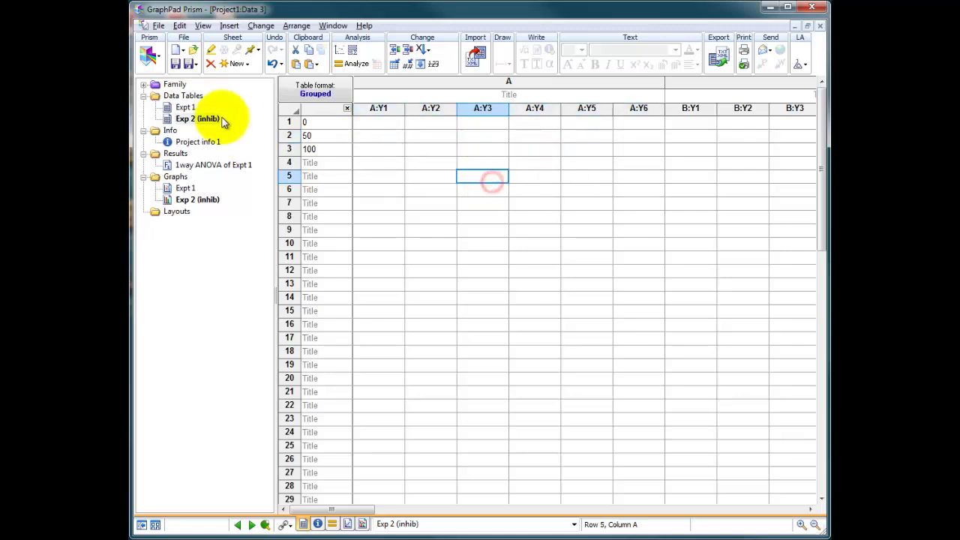
Copy the six rows of Expt 1 values in columns A to C
{"action": "left_click", "coordinate": [185, 108]}
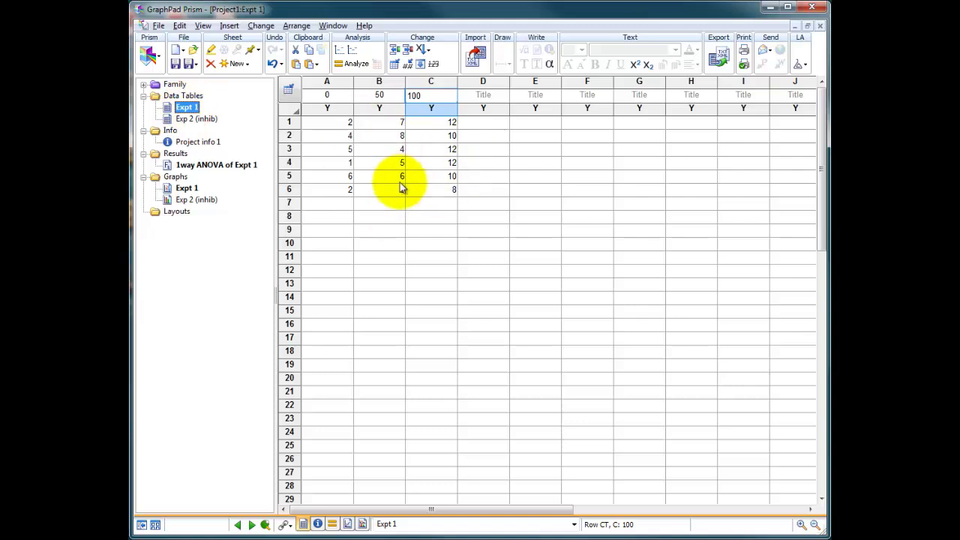
{"action": "left_click", "coordinate": [341, 122]}
{"action": "left_click_drag", "start_coordinate": [356, 134], "coordinate": [444, 189]}
{"action": "right_click", "coordinate": [444, 189]}
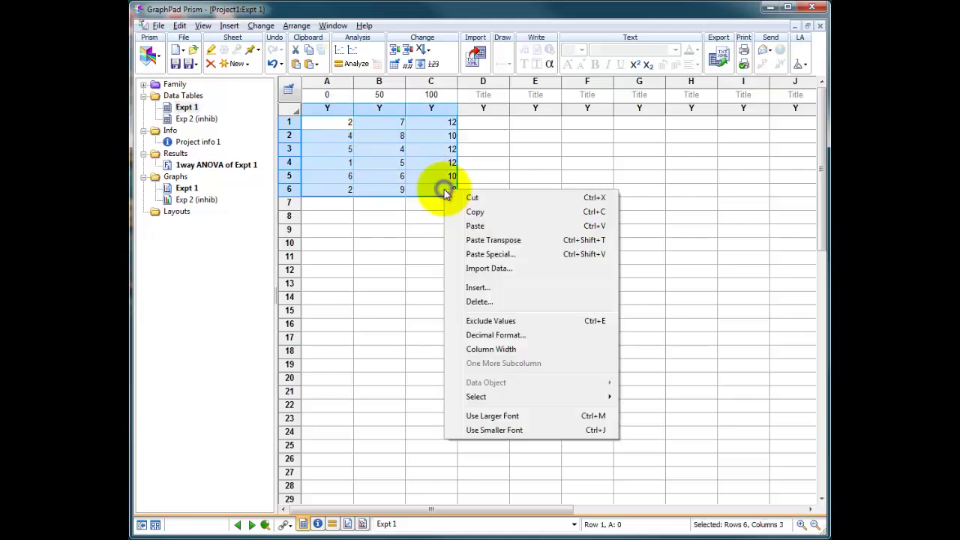
{"action": "left_click", "coordinate": [474, 213]}
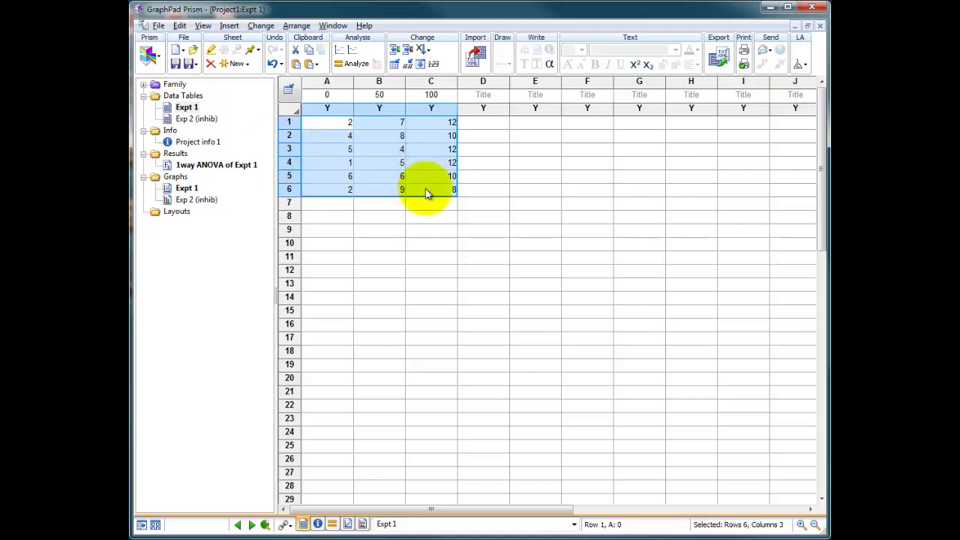
Paste the copied Expt 1 values transposed into data set A of Exp 2 (inhib)
{"action": "left_click", "coordinate": [187, 120]}
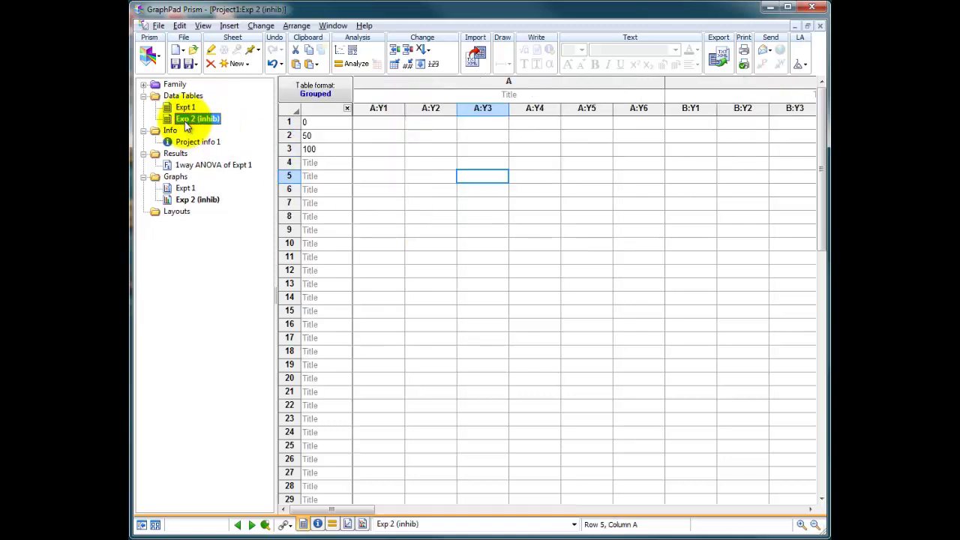
{"action": "left_click", "coordinate": [363, 124]}
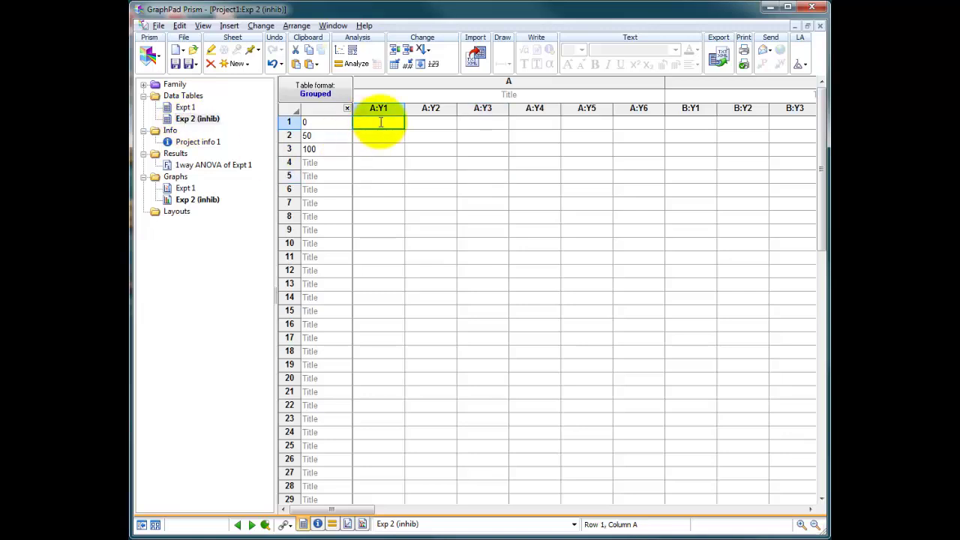
{"action": "right_click", "coordinate": [381, 122]}
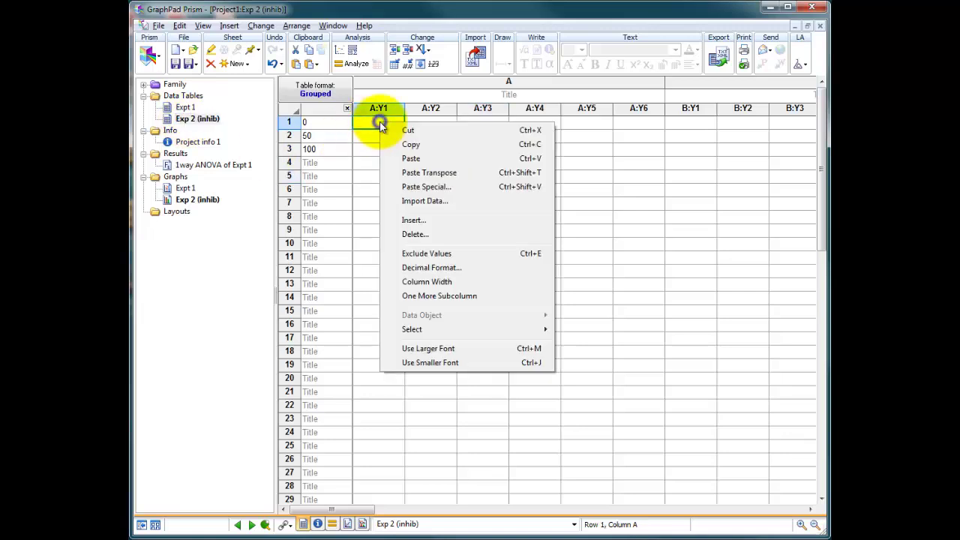
{"action": "left_click", "coordinate": [411, 175]}
{"action": "left_click", "coordinate": [418, 175]}
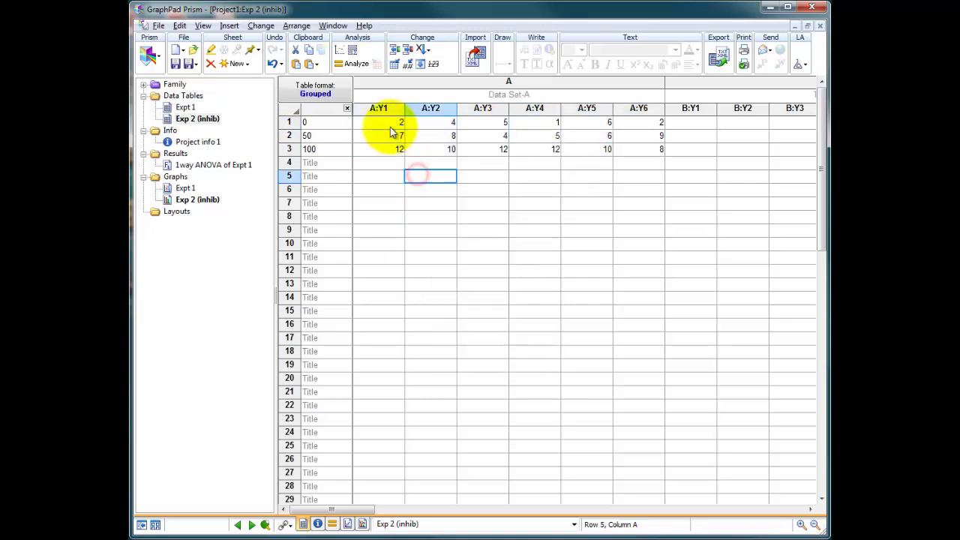
Review the pasted values in rows 0, 50 and 100, then view the Expt 1 graph
{"action": "left_click_drag", "start_coordinate": [387, 125], "coordinate": [639, 125]}
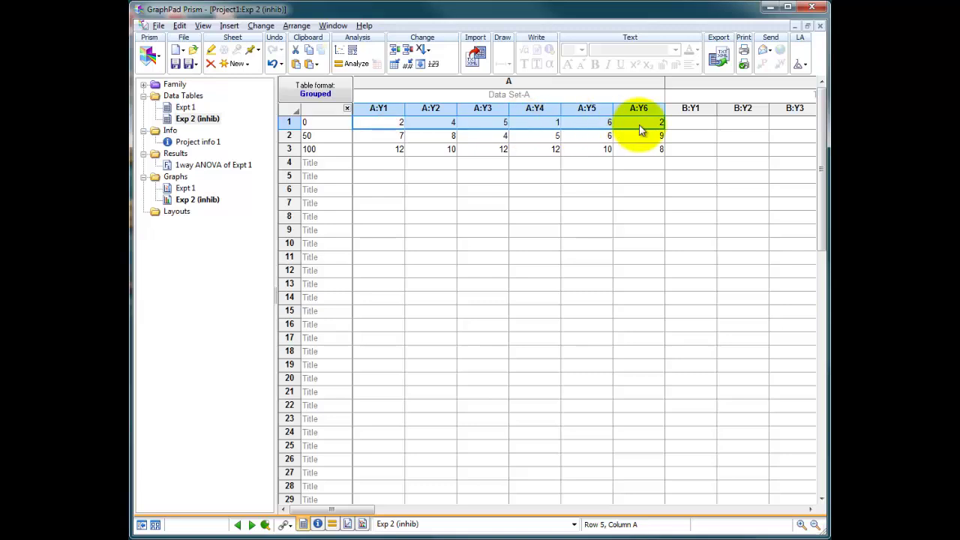
{"action": "left_click", "coordinate": [381, 135]}
{"action": "left_click_drag", "start_coordinate": [404, 142], "coordinate": [648, 143]}
{"action": "left_click_drag", "start_coordinate": [381, 150], "coordinate": [649, 156]}
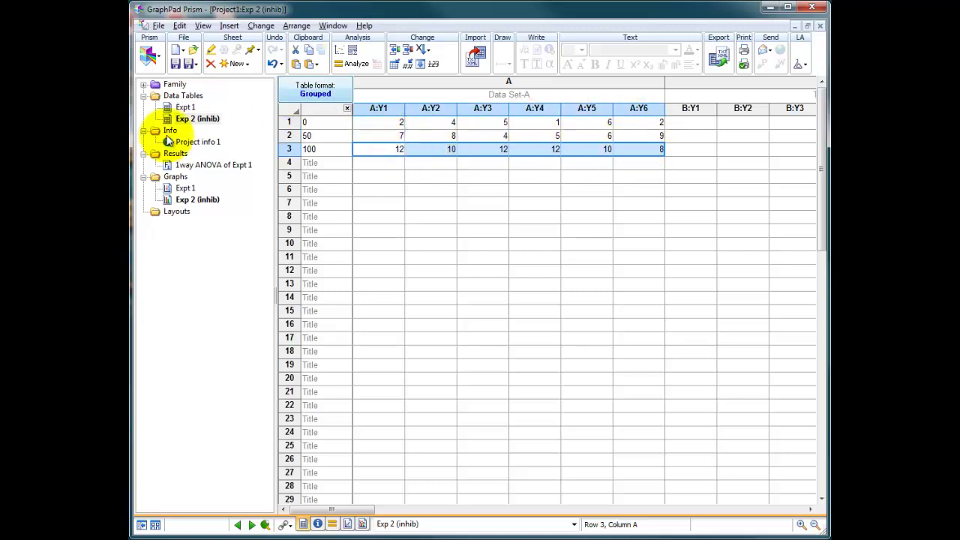
{"action": "left_click", "coordinate": [187, 189]}
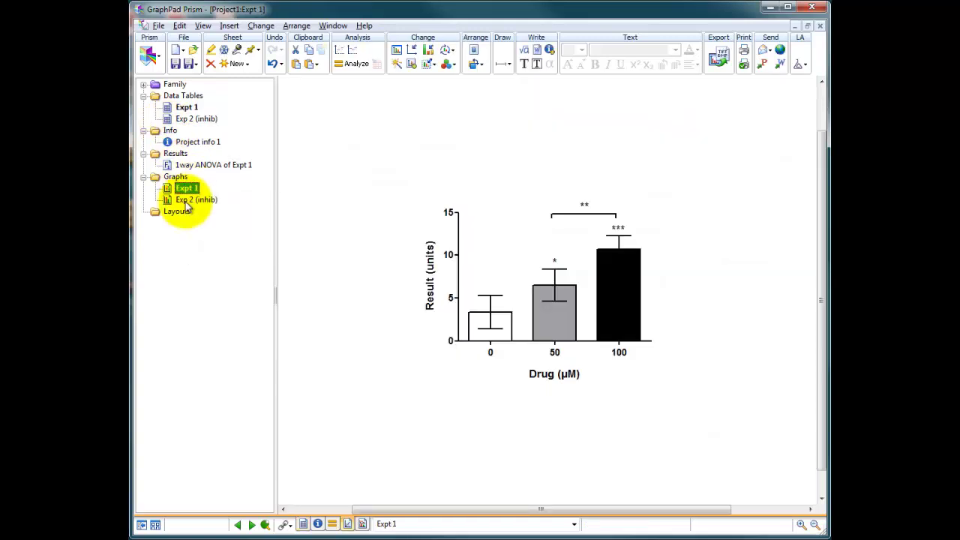
Compare the Exp 2 (inhib) and Expt 1 graphs, then go to the Exp 2 (inhib) data table
{"action": "left_click", "coordinate": [187, 201]}
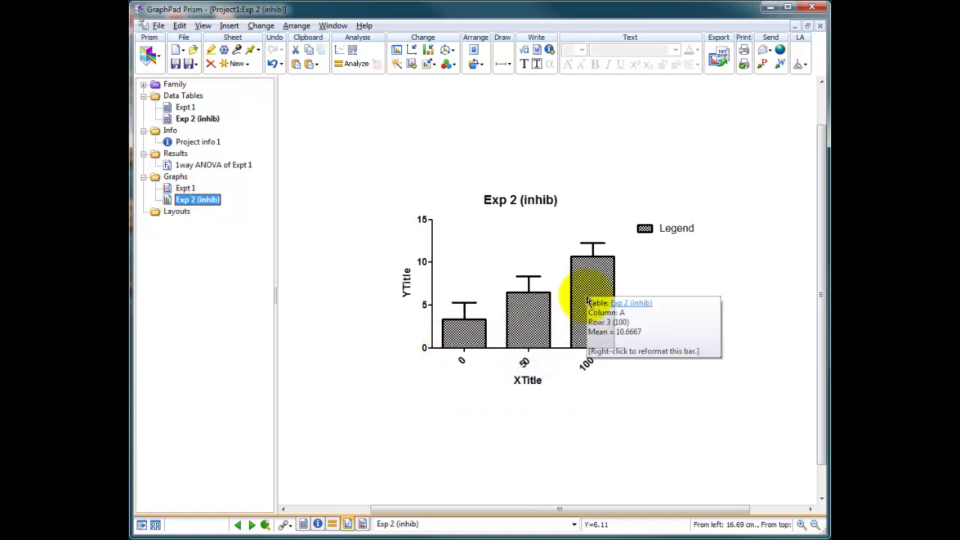
{"action": "left_click", "coordinate": [186, 188]}
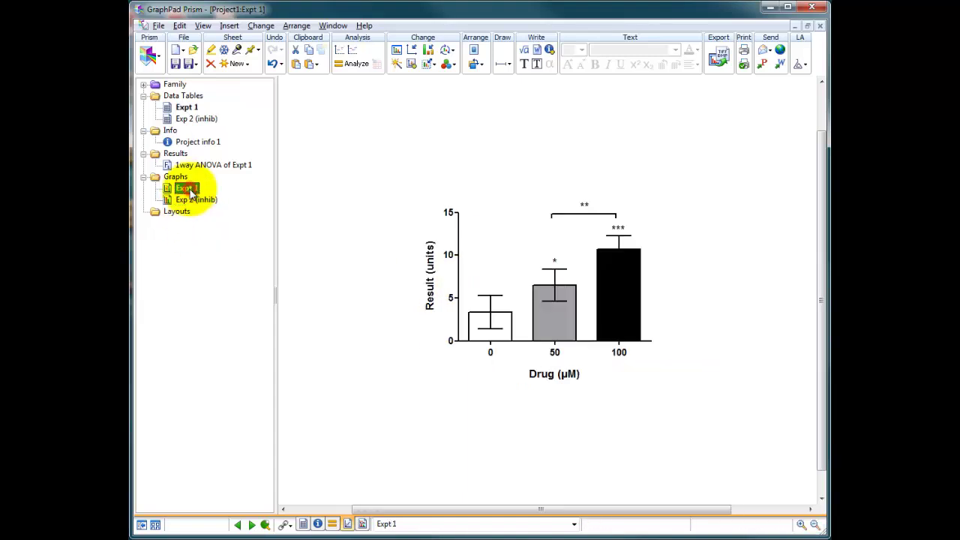
{"action": "left_click", "coordinate": [193, 200]}
{"action": "mouse_move", "coordinate": [525, 328]}
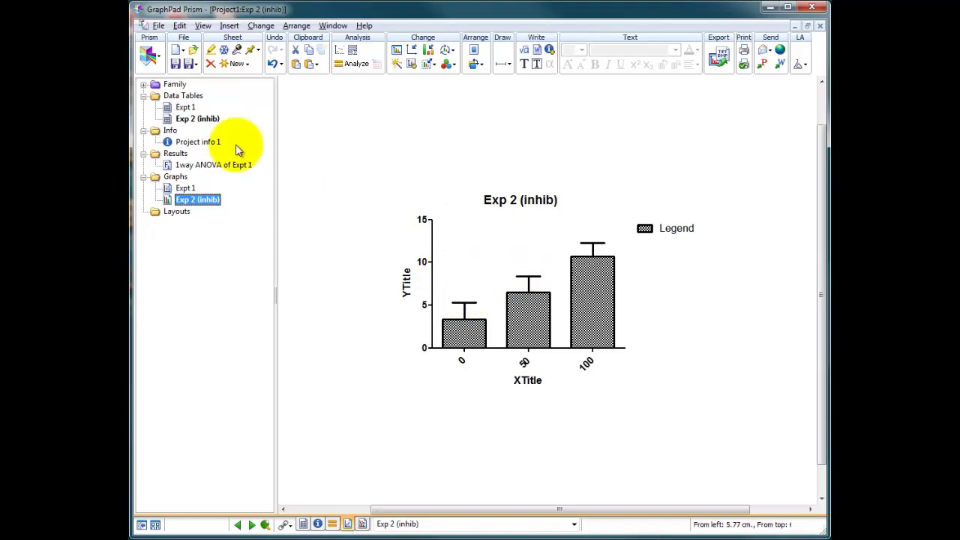
{"action": "left_click", "coordinate": [196, 120]}
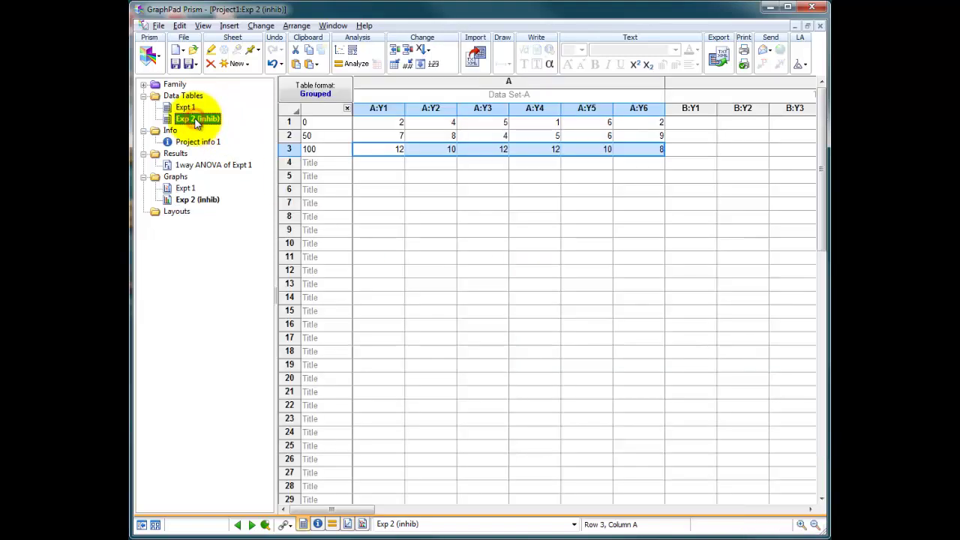
Enter data set B replicates 0, 1, 0, 1, 2, 3 for row 0 and 5, 6, 4, 5, 6, 5 for row 50
{"action": "left_click", "coordinate": [687, 187]}
{"action": "left_click", "coordinate": [810, 510]}
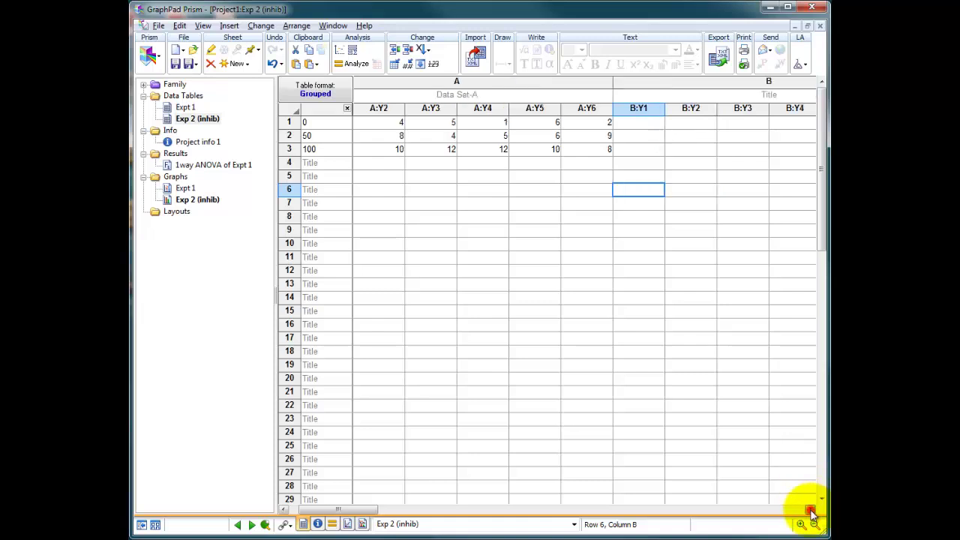
{"action": "left_click", "coordinate": [810, 509]}
{"action": "left_click", "coordinate": [810, 509]}
{"action": "left_click", "coordinate": [810, 509]}
{"action": "left_click", "coordinate": [810, 509]}
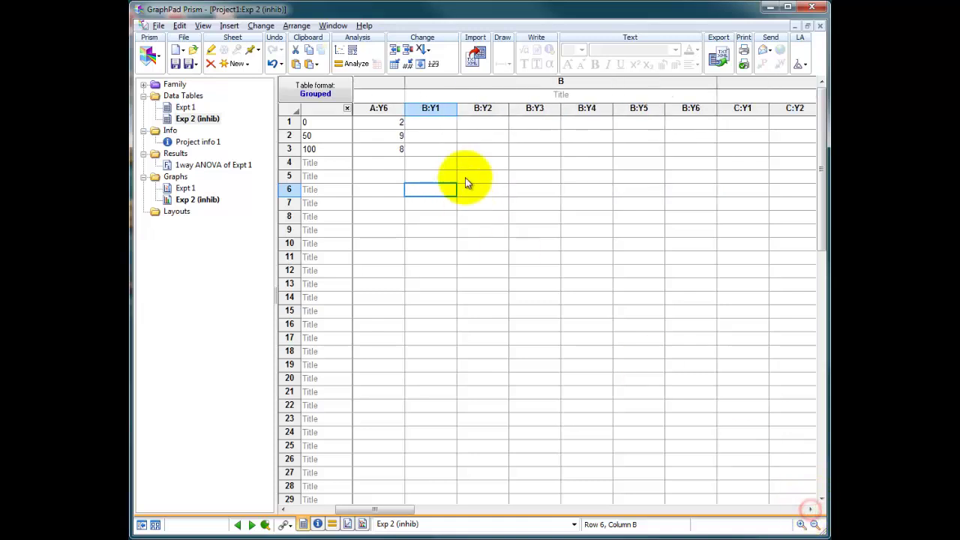
{"action": "left_click", "coordinate": [435, 124]}
{"action": "type", "text": "0\t1"}
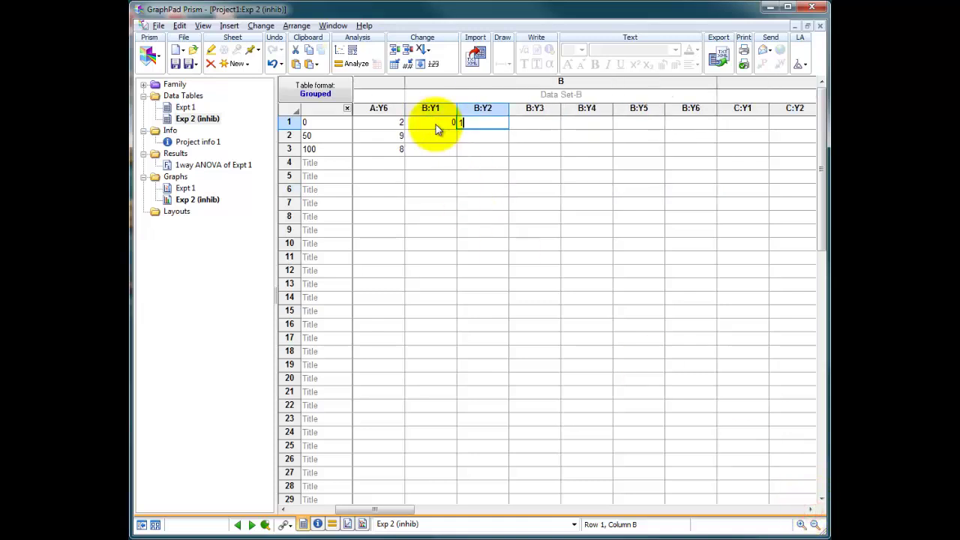
{"action": "type", "text": "\t0\t1\t2\t3"}
{"action": "key", "text": "Return"}
{"action": "key", "text": "Left"}
{"action": "key", "text": "Left"}
{"action": "key", "text": "Left"}
{"action": "key", "text": "Left"}
{"action": "key", "text": "Left"}
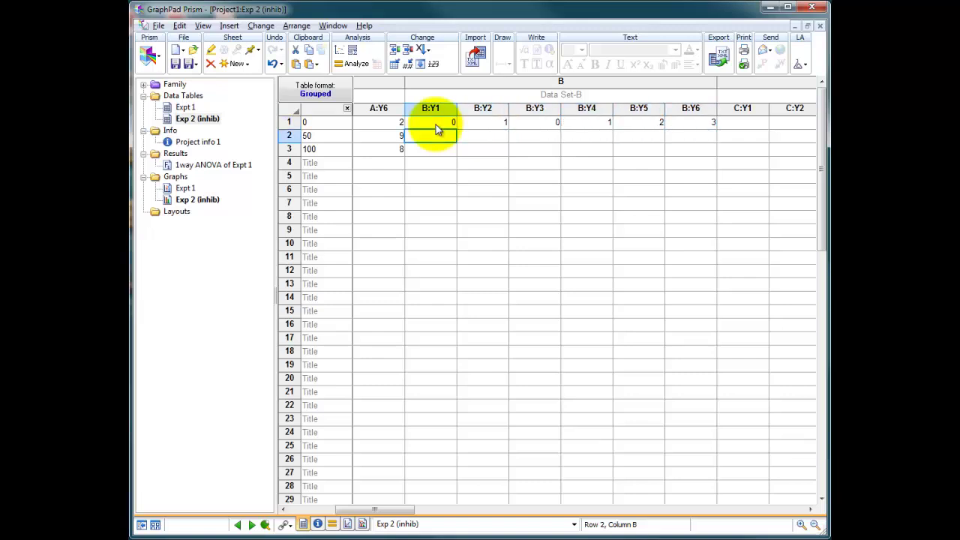
{"action": "type", "text": "5\t6\t4\t5\t6\t5"}
{"action": "key", "text": "Return"}
Enter row 100 replicates 8, 12, 14, 18, 9, 7 and show the Exp 2 (inhib) graph
{"action": "key", "text": "Left"}
{"action": "key", "text": "Left"}
{"action": "key", "text": "Left"}
{"action": "key", "text": "Left"}
{"action": "key", "text": "Left"}
{"action": "type", "text": "8\t12\t14\t18"}
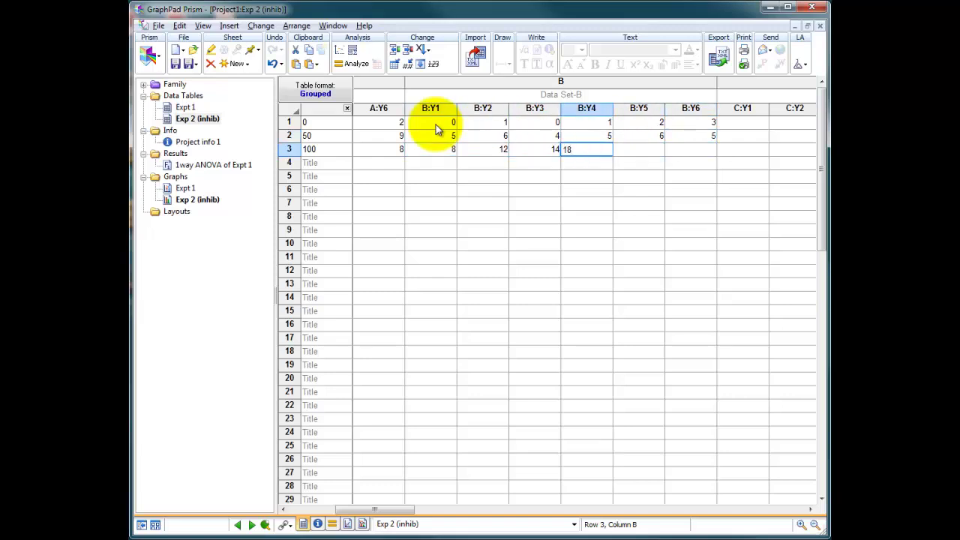
{"action": "key", "text": "Tab"}
{"action": "type", "text": "9"}
{"action": "key", "text": "Tab"}
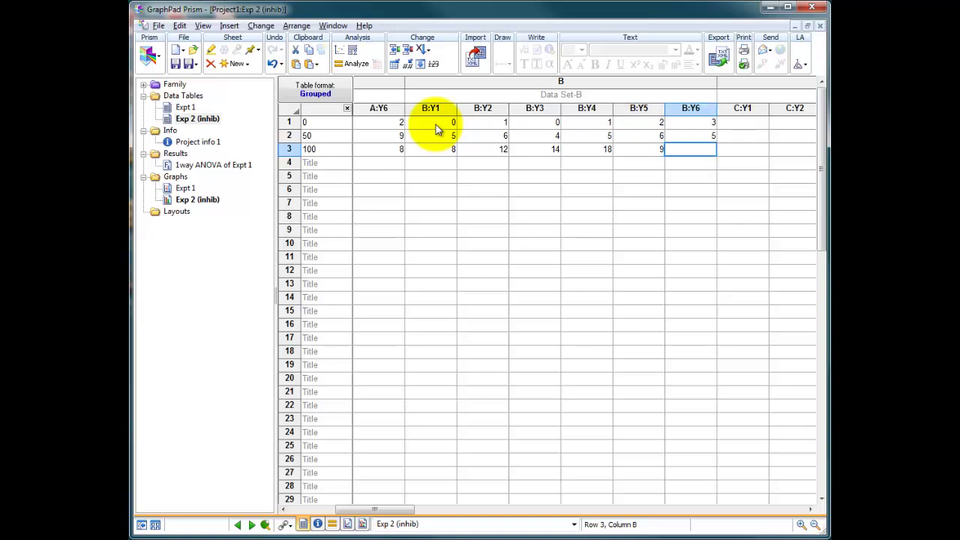
{"action": "type", "text": "7"}
{"action": "key", "text": "Return"}
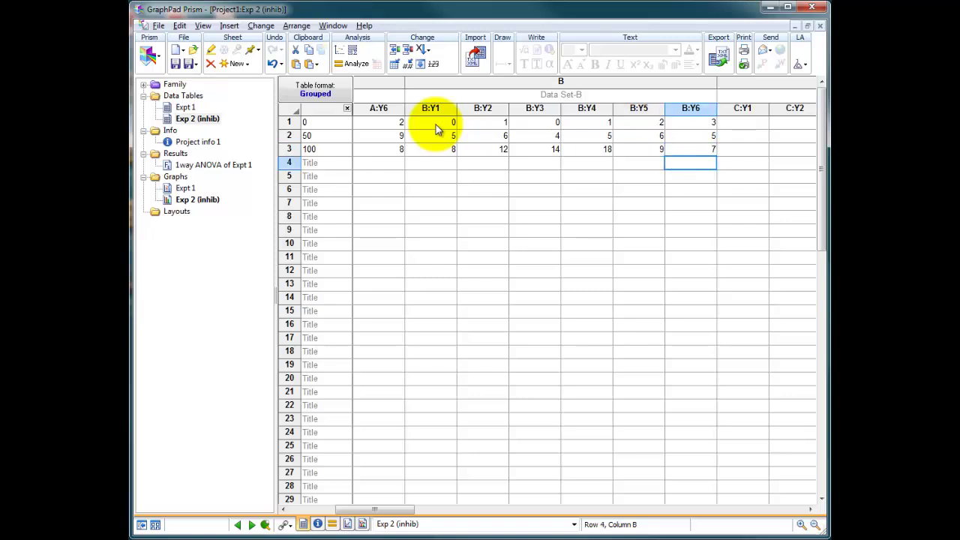
{"action": "left_click", "coordinate": [194, 200]}
{"action": "mouse_move", "coordinate": [195, 204]}
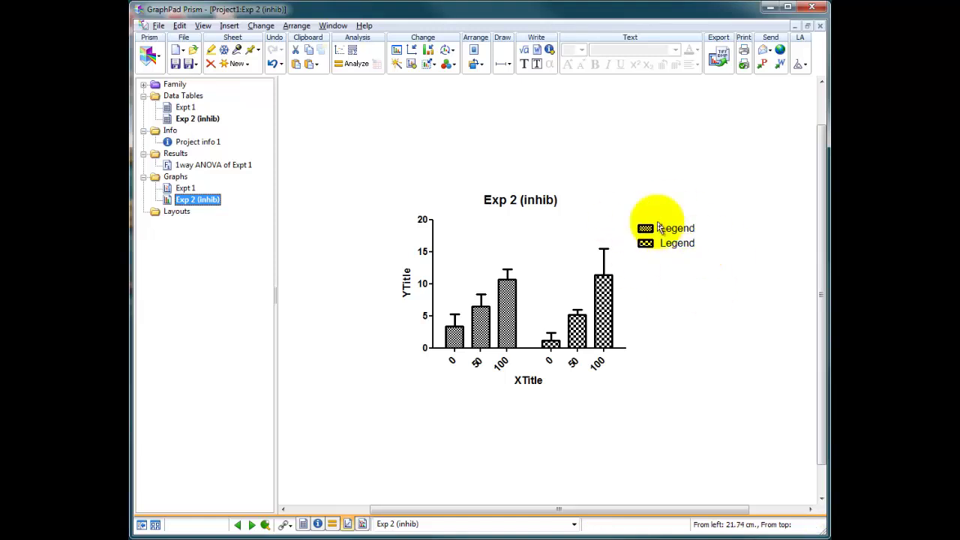
Title data set B 'Inhibitor (100µM)' and data set A 'Control', then view the graph
{"action": "left_click", "coordinate": [210, 120]}
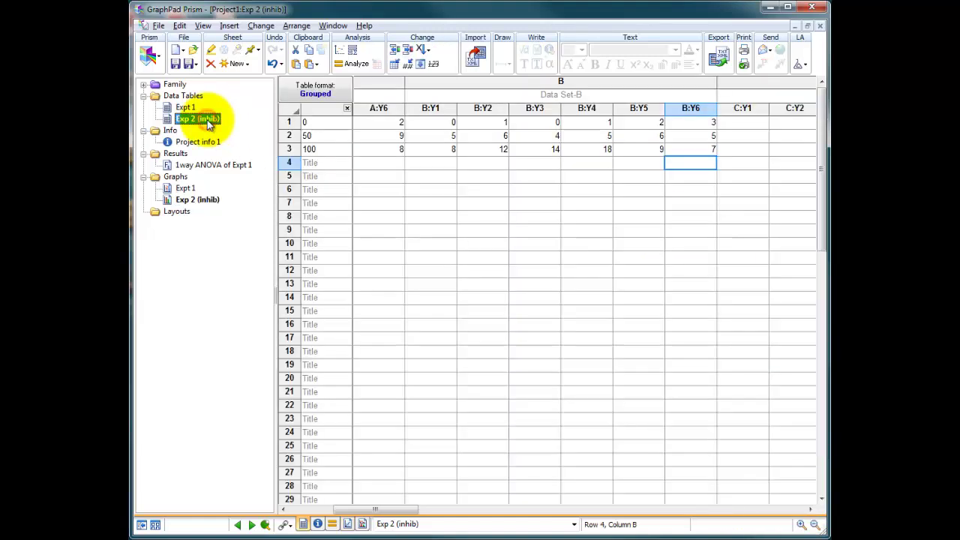
{"action": "left_click", "coordinate": [511, 100]}
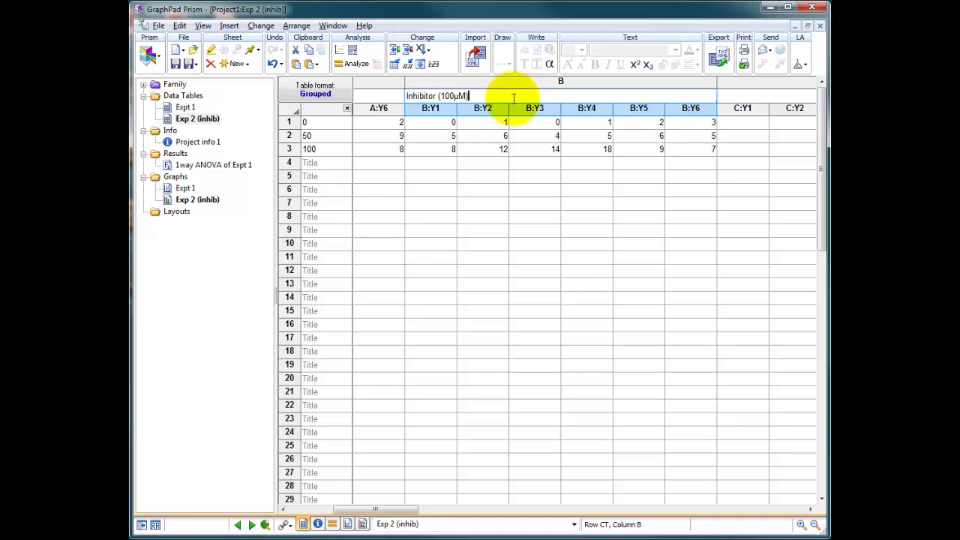
{"action": "left_click_drag", "start_coordinate": [375, 510], "coordinate": [332, 510]}
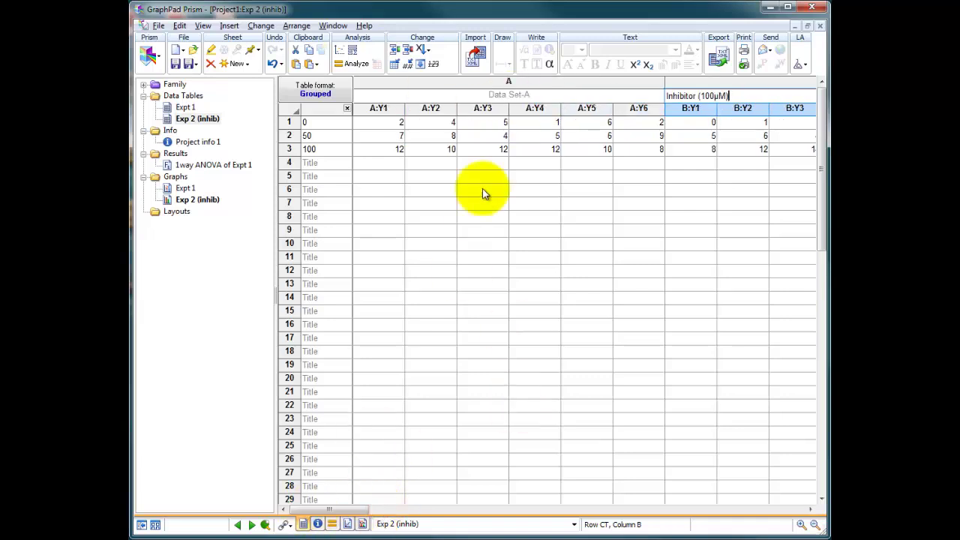
{"action": "left_click", "coordinate": [509, 93]}
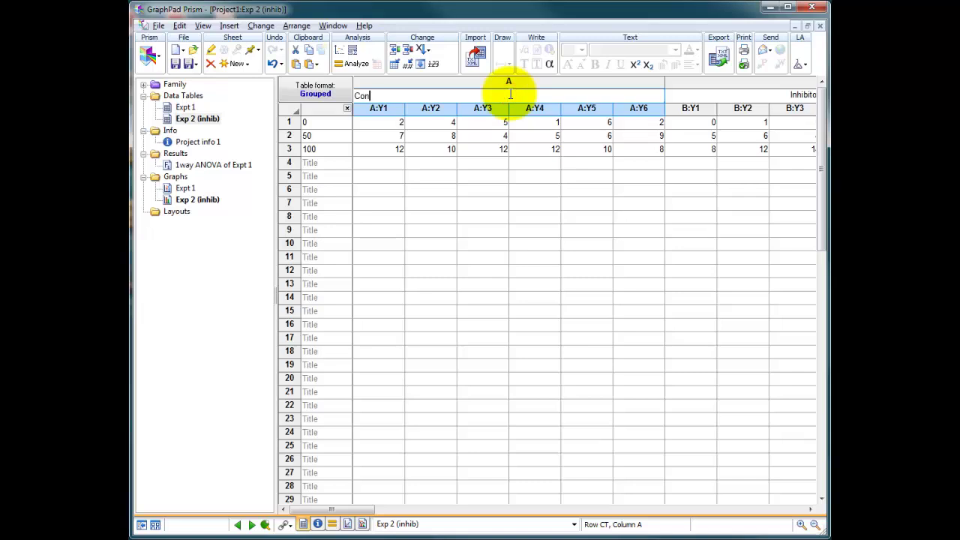
{"action": "left_click", "coordinate": [480, 204]}
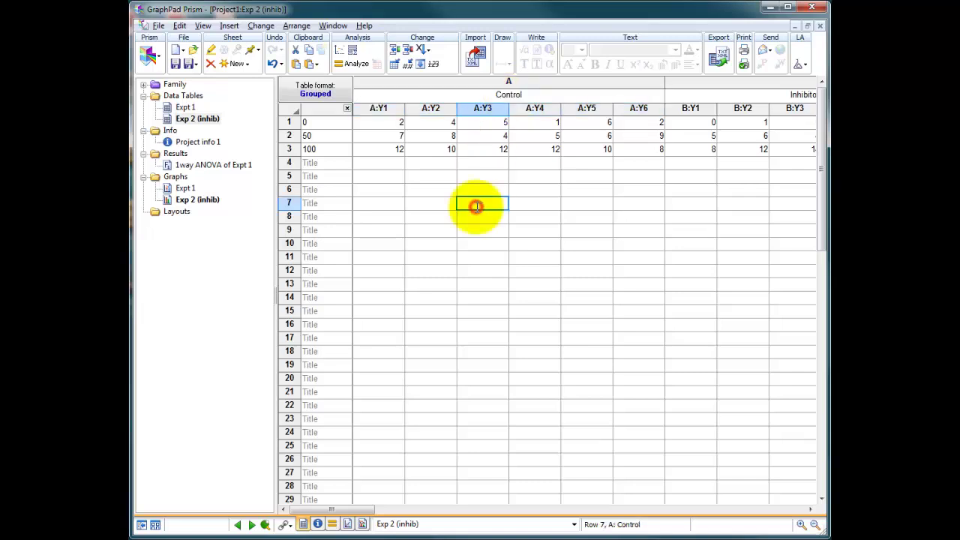
{"action": "left_click", "coordinate": [201, 201]}
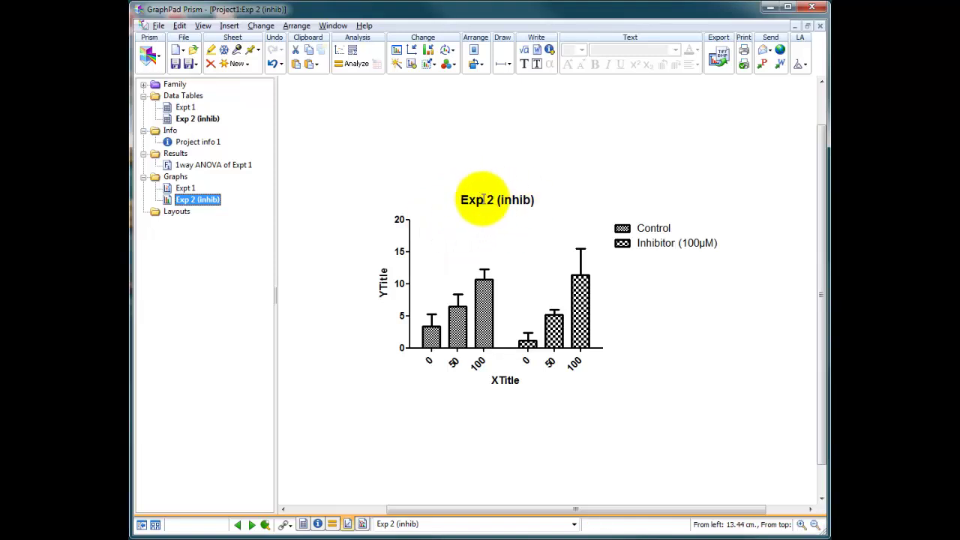
Delete the graph title and set the y-axis title to 'Result (units)'
{"action": "double_click", "coordinate": [508, 197]}
{"action": "key", "text": "Delete"}
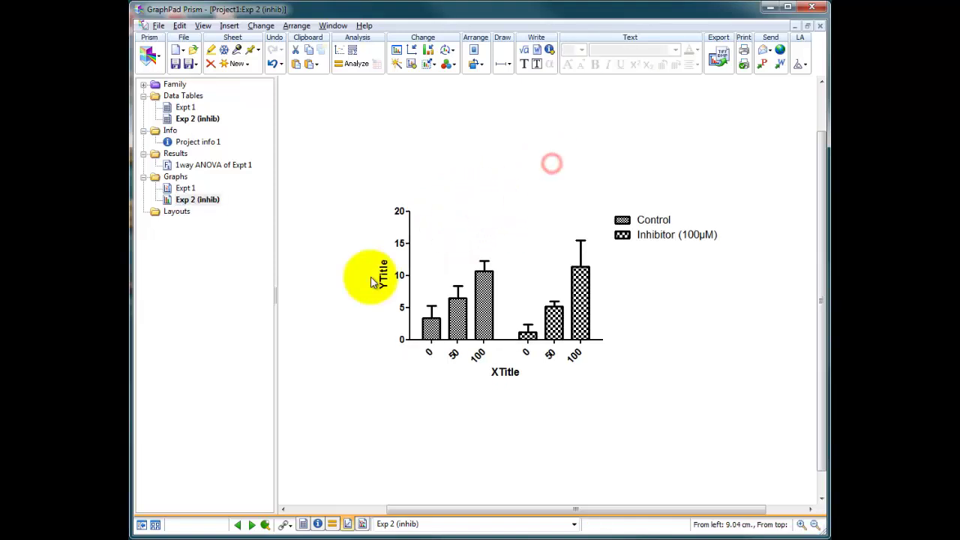
{"action": "left_click", "coordinate": [379, 274]}
{"action": "type", "text": "Date"}
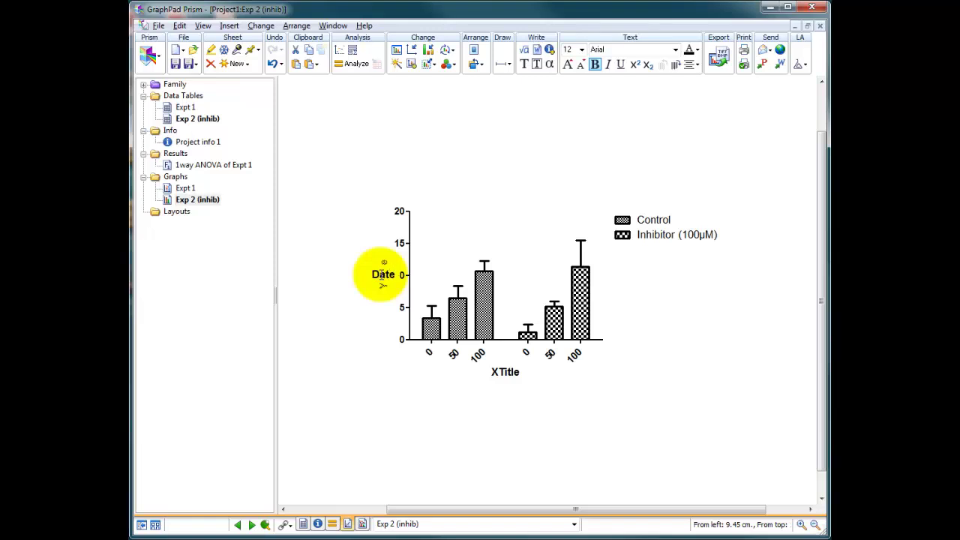
{"action": "type", "text": "Result"}
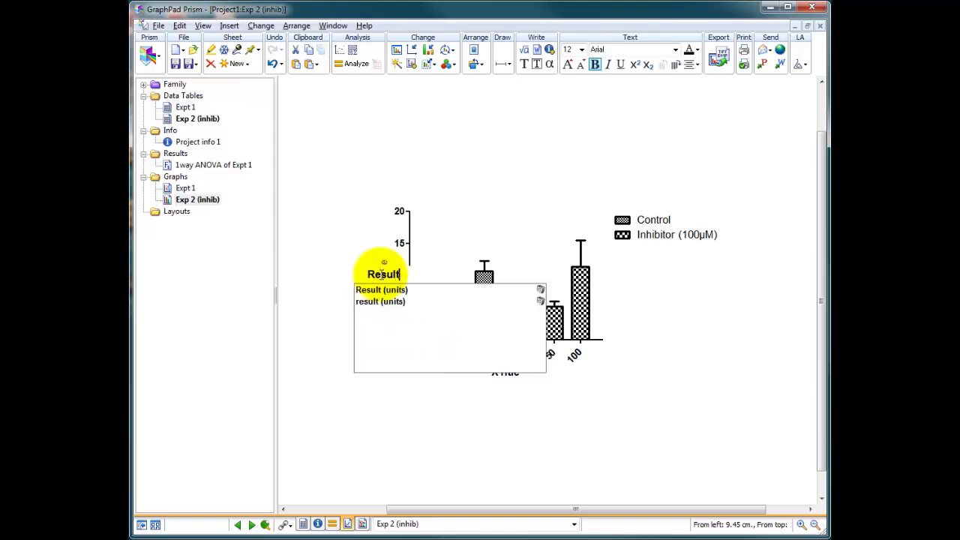
{"action": "key", "text": "Down"}
{"action": "key", "text": "Return"}
{"action": "left_click", "coordinate": [357, 321]}
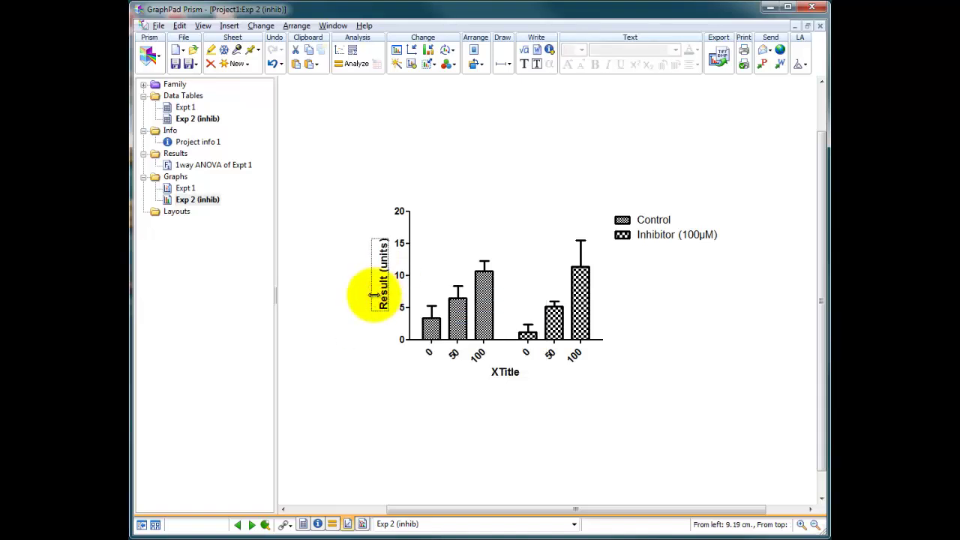
Leave the x-axis title empty and bring up Format Graph for the bars
{"action": "left_click", "coordinate": [500, 372]}
{"action": "left_click", "coordinate": [579, 409]}
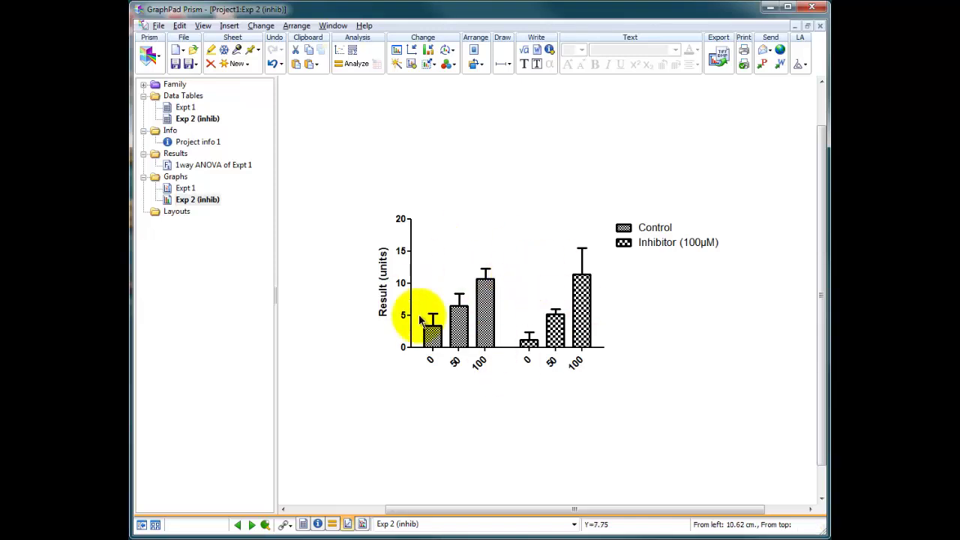
{"action": "left_click", "coordinate": [507, 264]}
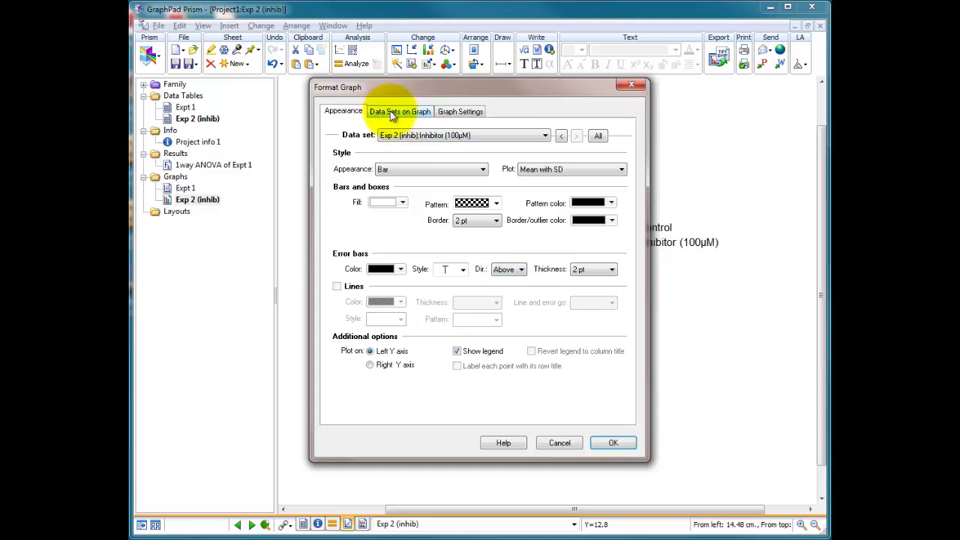
Interleave the Control and Inhibitor (100µM) data sets so each dose shows paired bars
{"action": "left_click", "coordinate": [412, 116]}
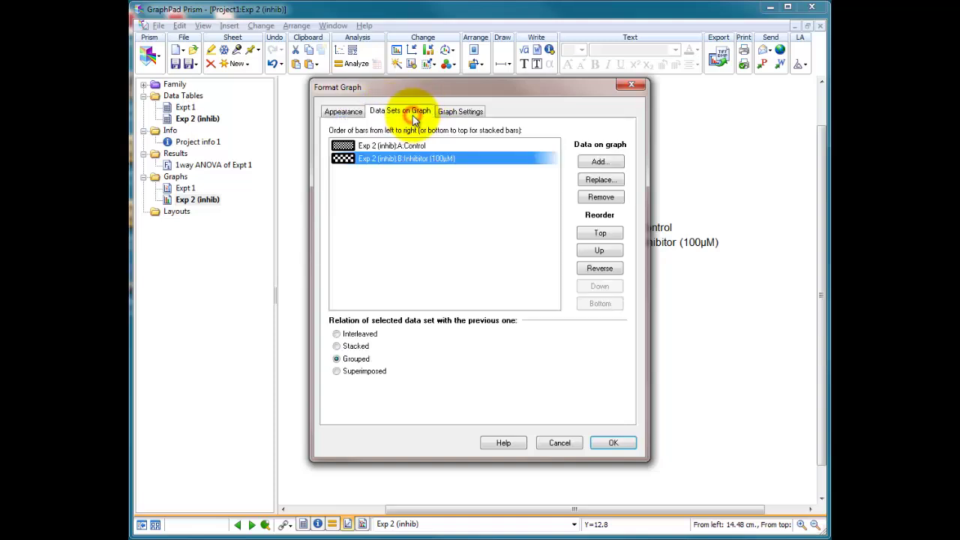
{"action": "left_click", "coordinate": [374, 147]}
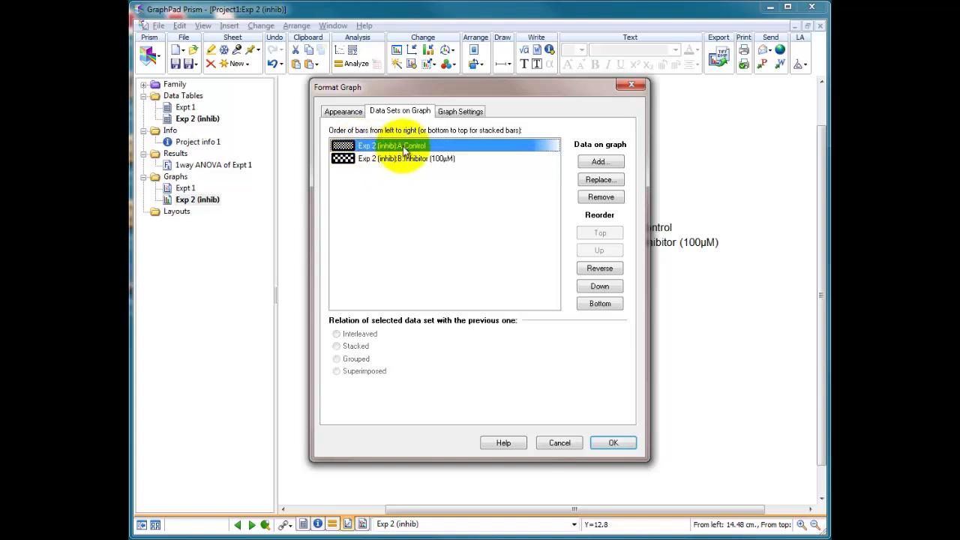
{"action": "left_click", "coordinate": [405, 160]}
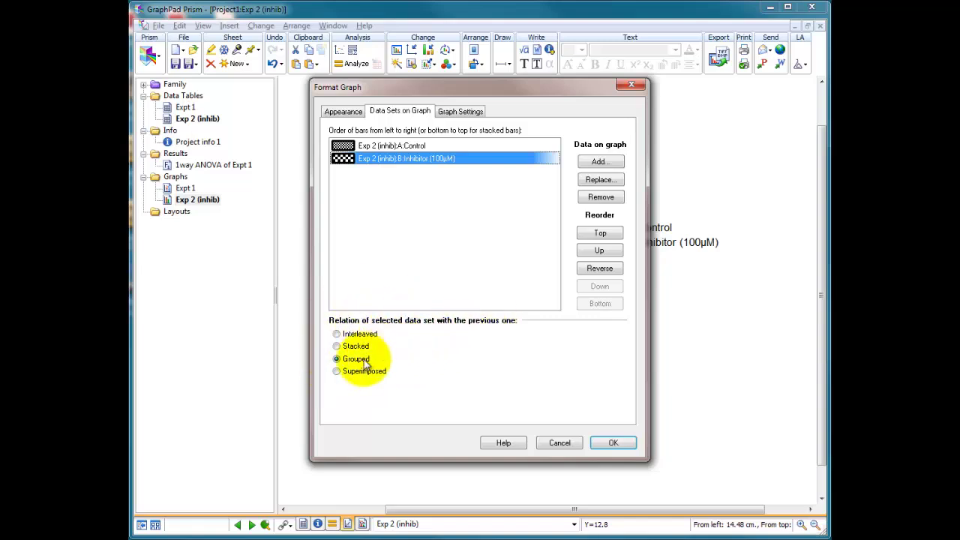
{"action": "left_click", "coordinate": [410, 147]}
{"action": "left_click", "coordinate": [411, 158]}
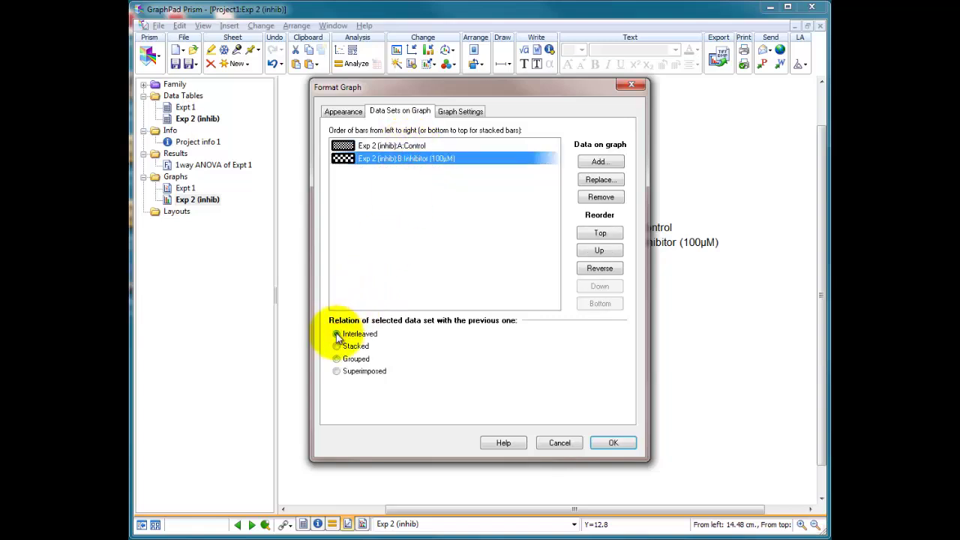
{"action": "left_click", "coordinate": [609, 441]}
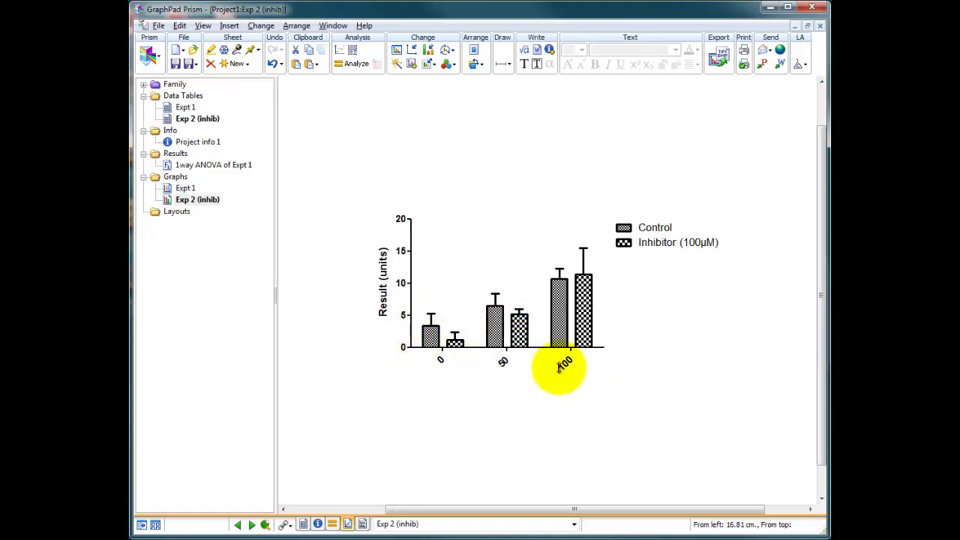
{"action": "mouse_move", "coordinate": [590, 330]}
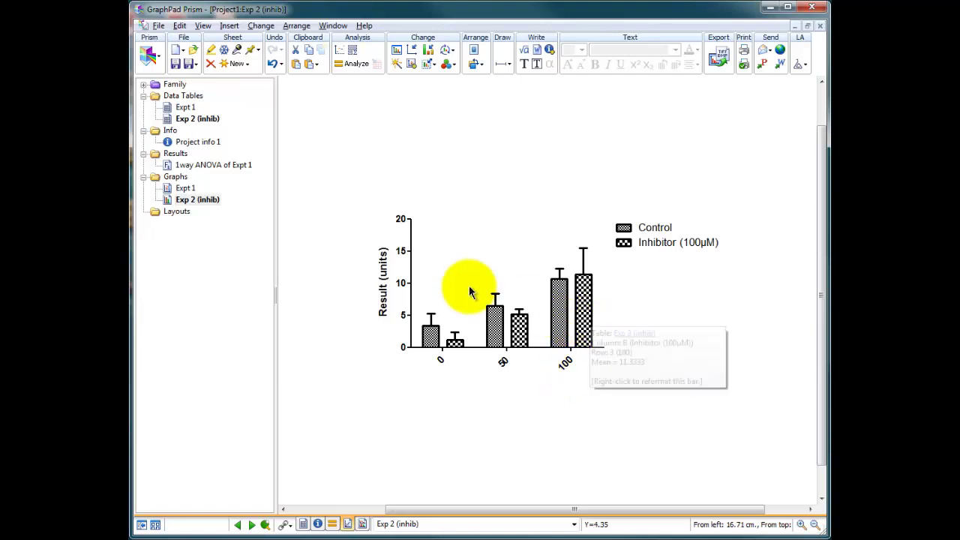
{"action": "double_click", "coordinate": [461, 260]}
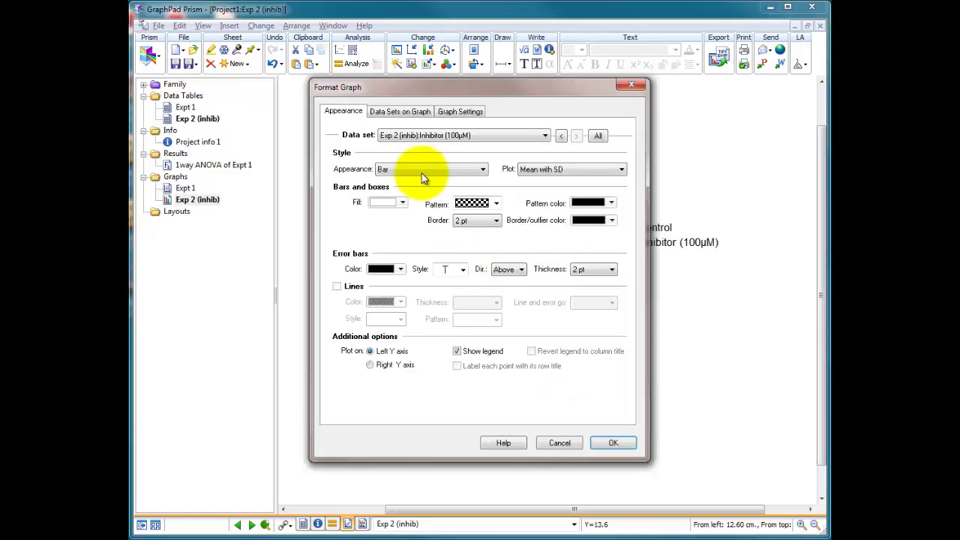
{"action": "left_click", "coordinate": [402, 111]}
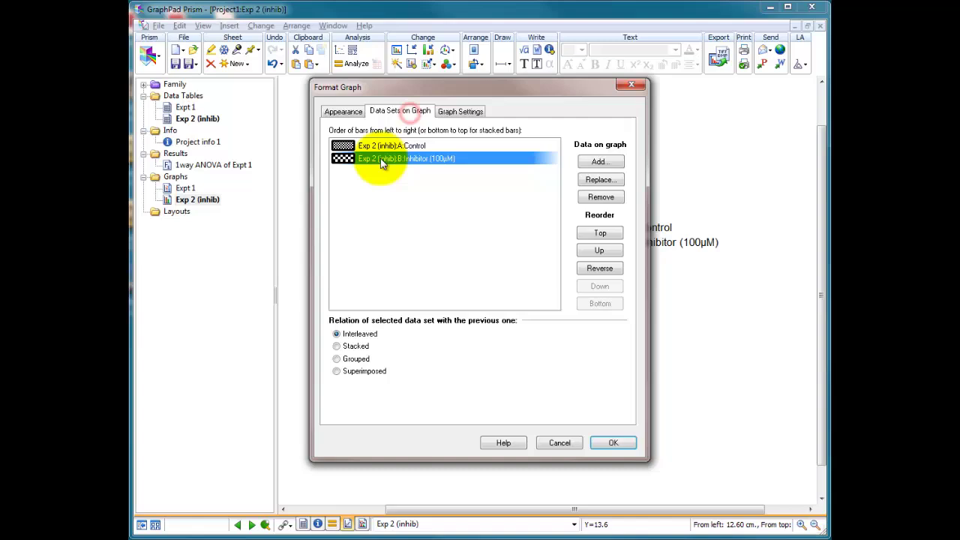
{"action": "left_click", "coordinate": [351, 370]}
{"action": "left_click", "coordinate": [611, 442]}
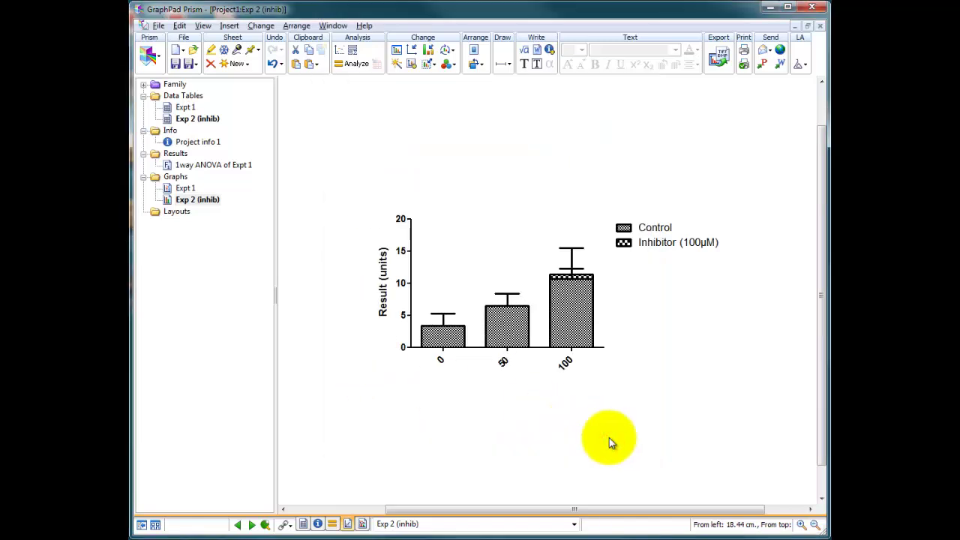
{"action": "double_click", "coordinate": [523, 260]}
{"action": "left_click", "coordinate": [420, 111]}
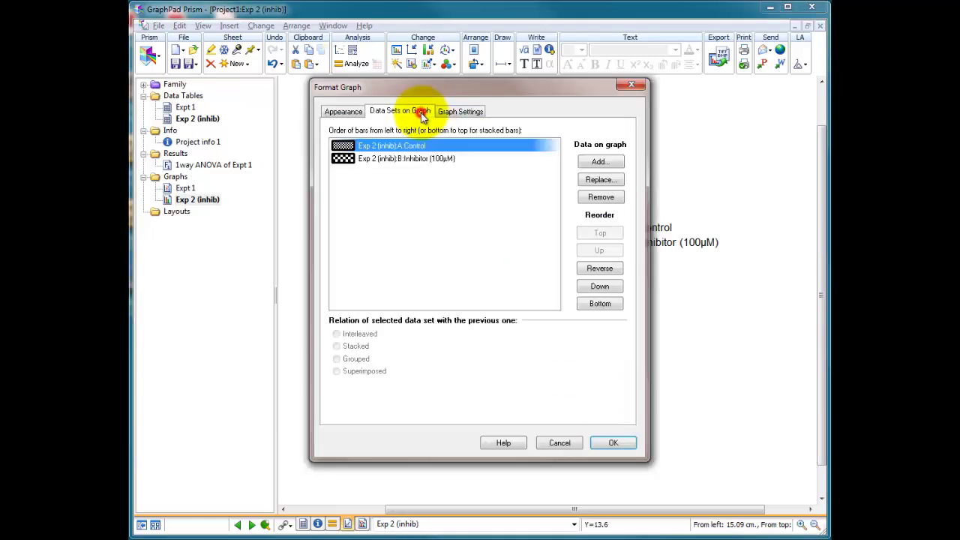
{"action": "left_click", "coordinate": [397, 158]}
{"action": "left_click", "coordinate": [337, 346]}
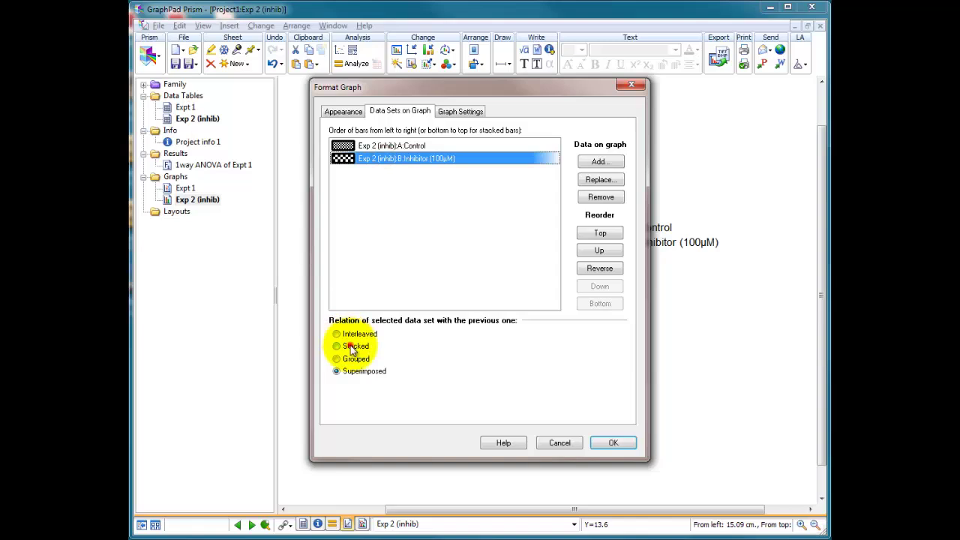
{"action": "left_click", "coordinate": [604, 443]}
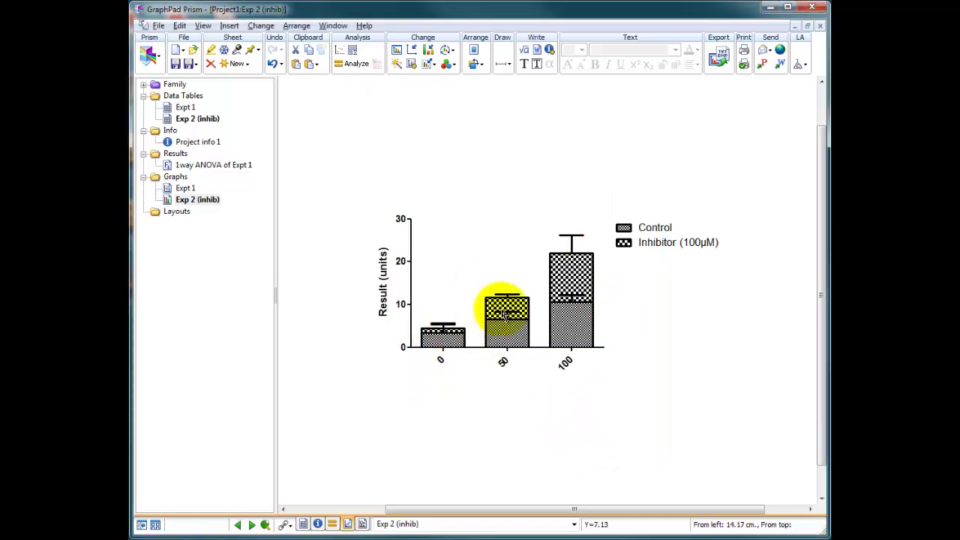
{"action": "mouse_move", "coordinate": [568, 303]}
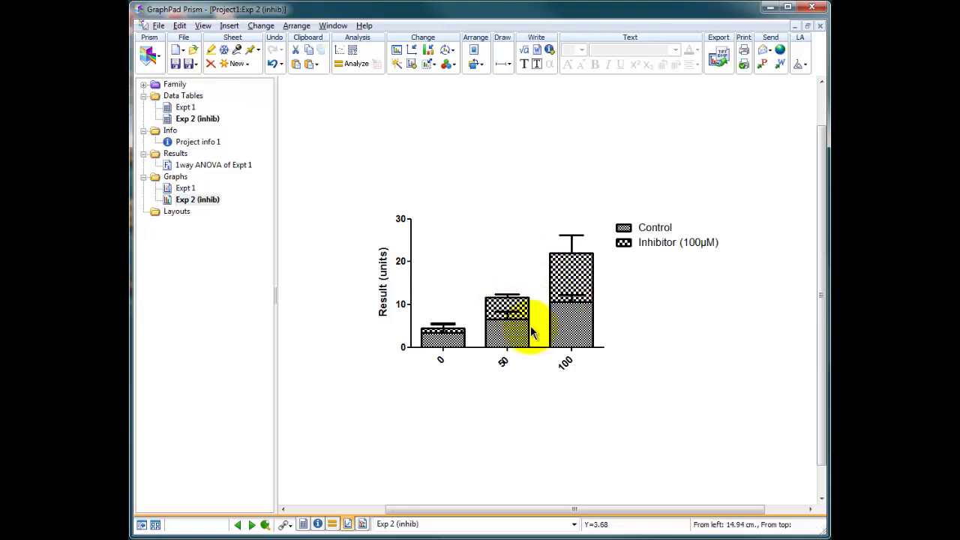
{"action": "double_click", "coordinate": [465, 276]}
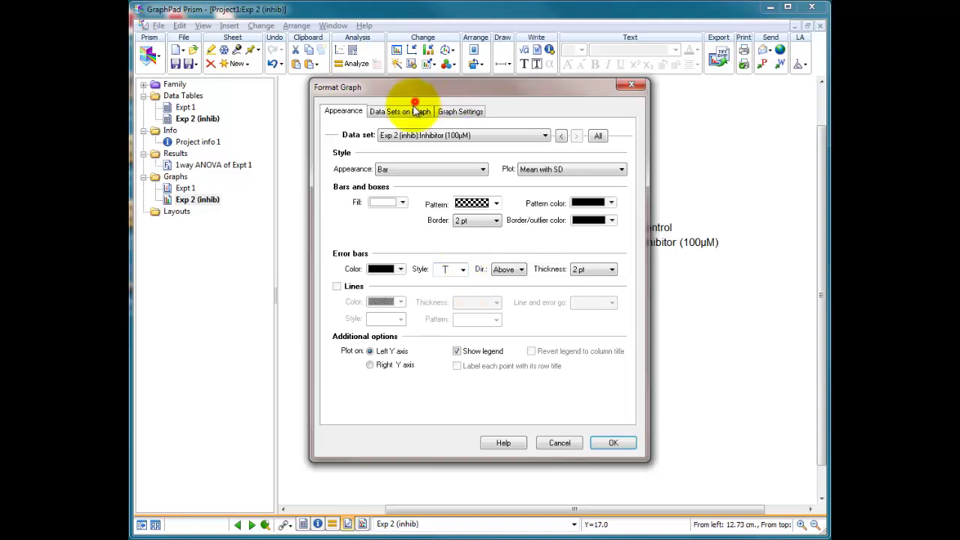
{"action": "left_click", "coordinate": [411, 109]}
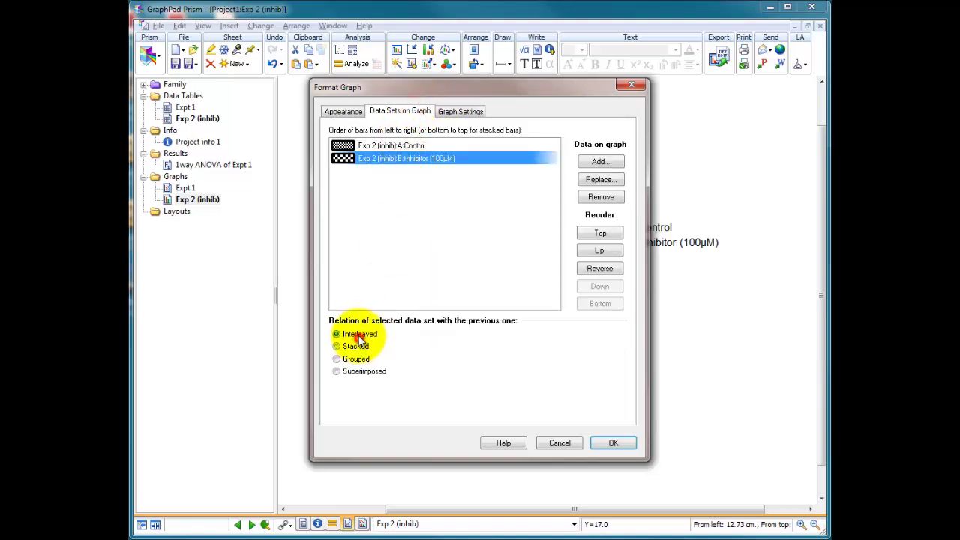
{"action": "left_click", "coordinate": [613, 443]}
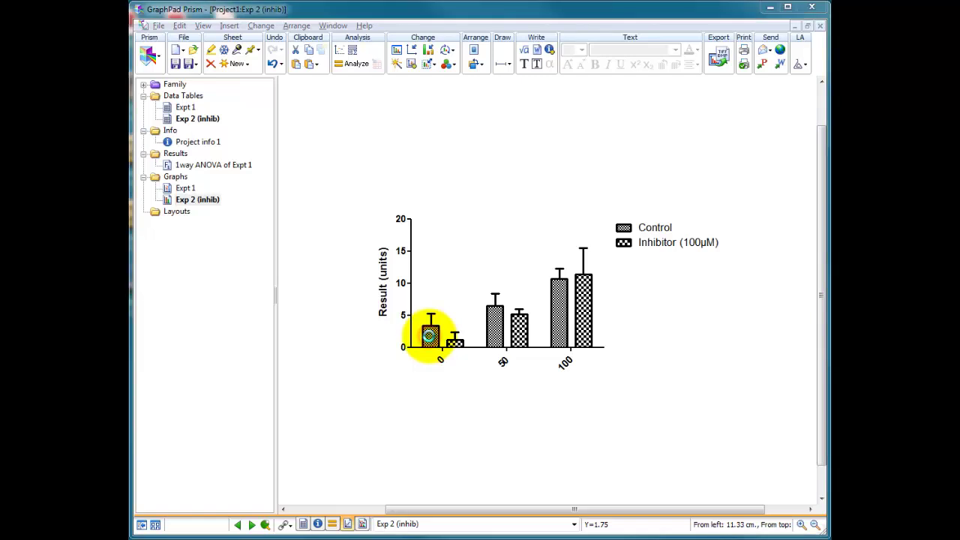
Give the Control bars a blank pattern for a plain white fill
{"action": "double_click", "coordinate": [429, 335]}
{"action": "left_click", "coordinate": [487, 204]}
{"action": "left_click", "coordinate": [475, 218]}
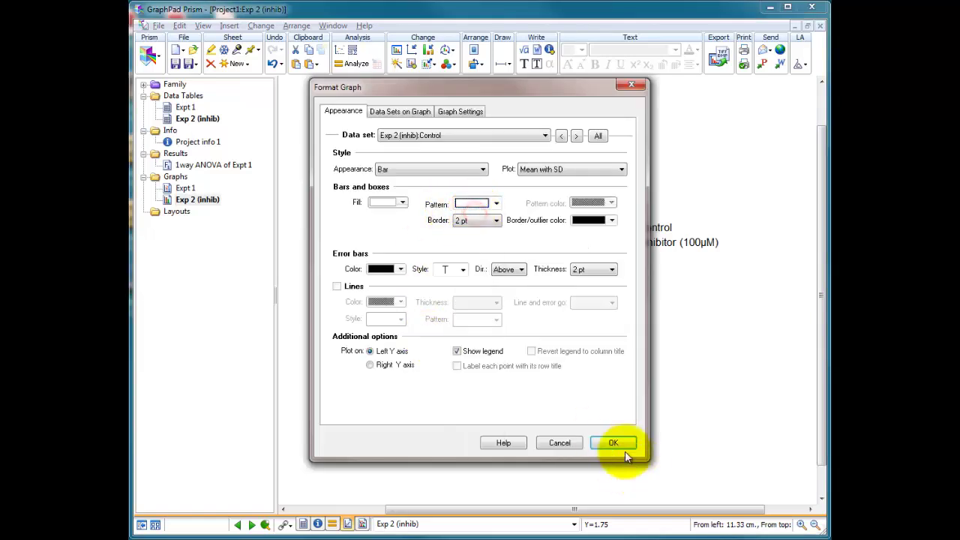
{"action": "left_click", "coordinate": [613, 443]}
Give the Inhibitor (100µM) bars a diagonal hatch pattern
{"action": "double_click", "coordinate": [519, 335]}
{"action": "left_click", "coordinate": [496, 204]}
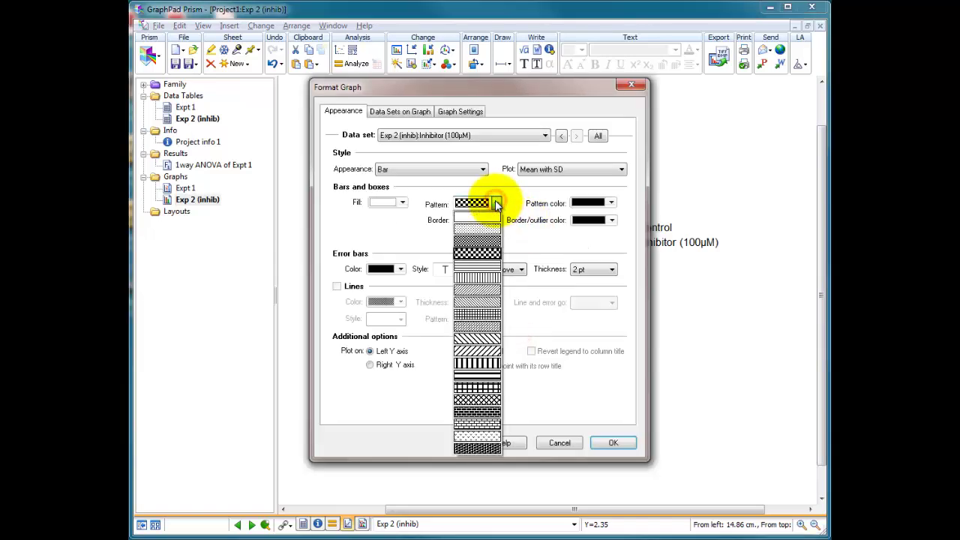
{"action": "left_click", "coordinate": [493, 292]}
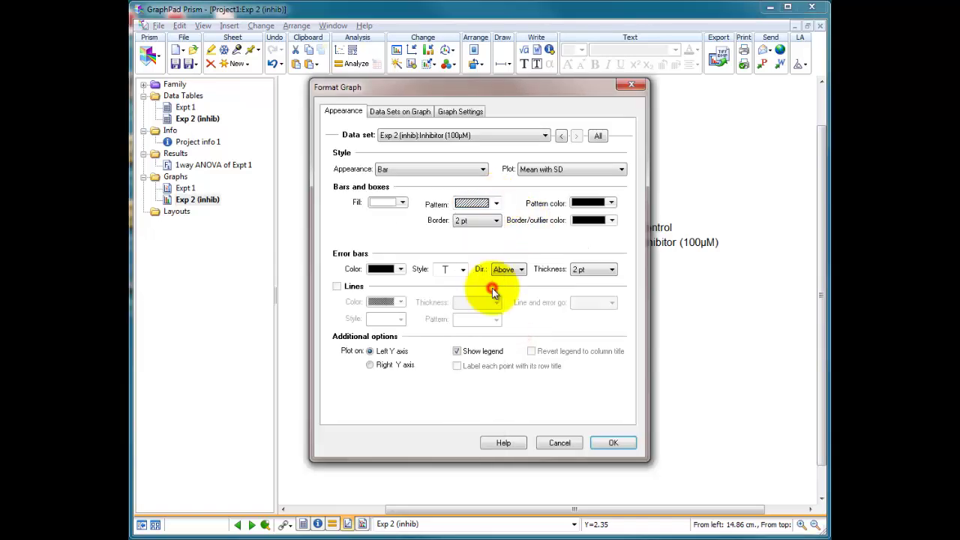
{"action": "left_click", "coordinate": [613, 443]}
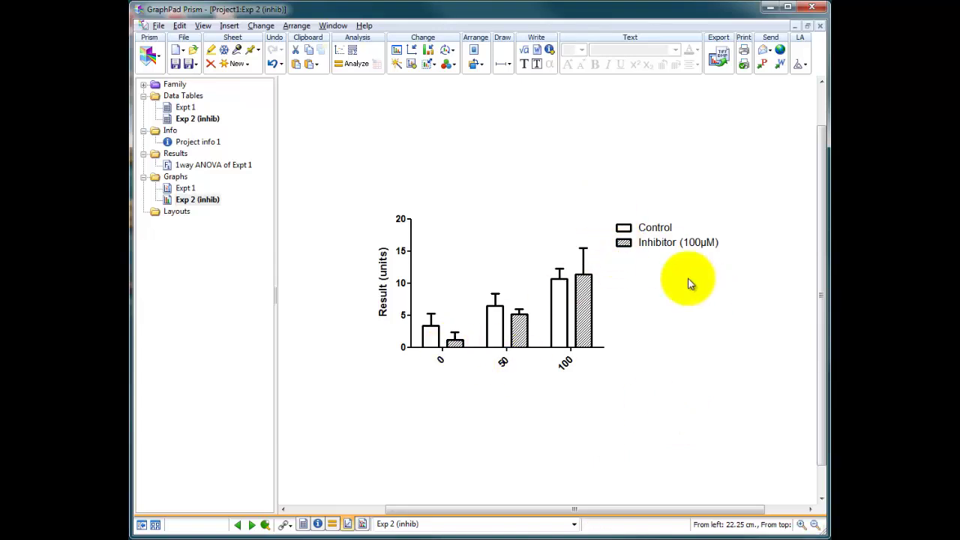
Drag the Control/Inhibitor legend into the plot's upper-left, above the 0 and 50 bars
{"action": "left_click_drag", "start_coordinate": [741, 278], "coordinate": [611, 196]}
{"action": "left_click_drag", "start_coordinate": [620, 238], "coordinate": [427, 243]}
{"action": "left_click", "coordinate": [447, 174]}
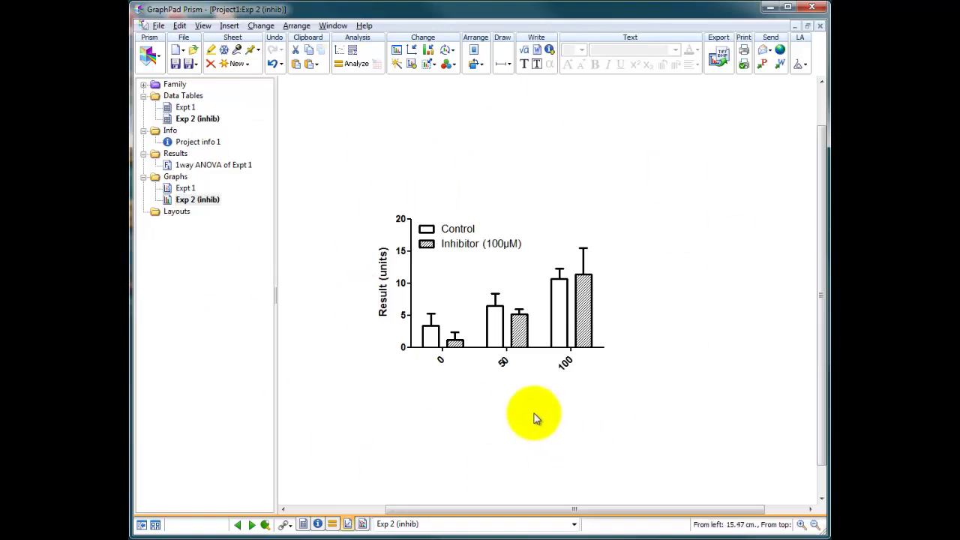
Lay the x-axis labels horizontally below the axis
{"action": "double_click", "coordinate": [478, 349]}
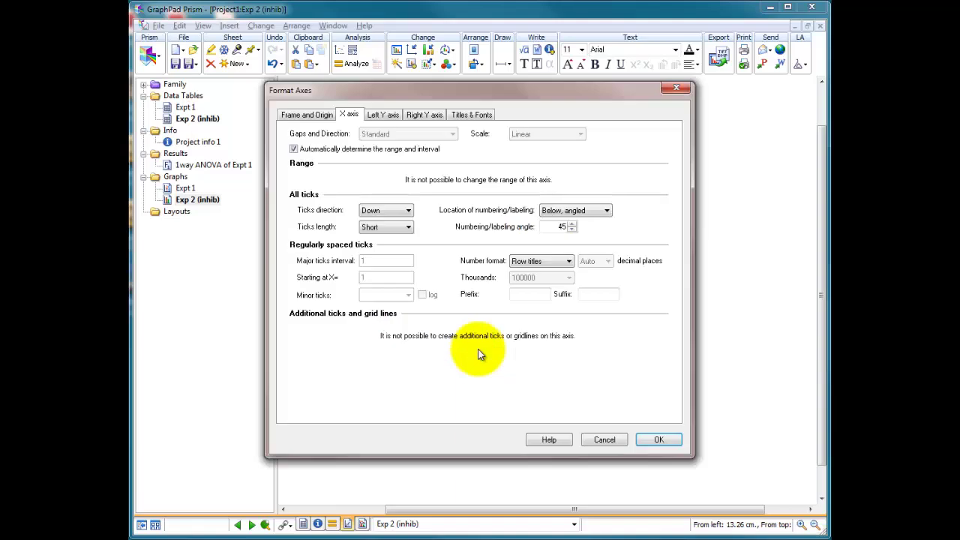
{"action": "left_click", "coordinate": [574, 210]}
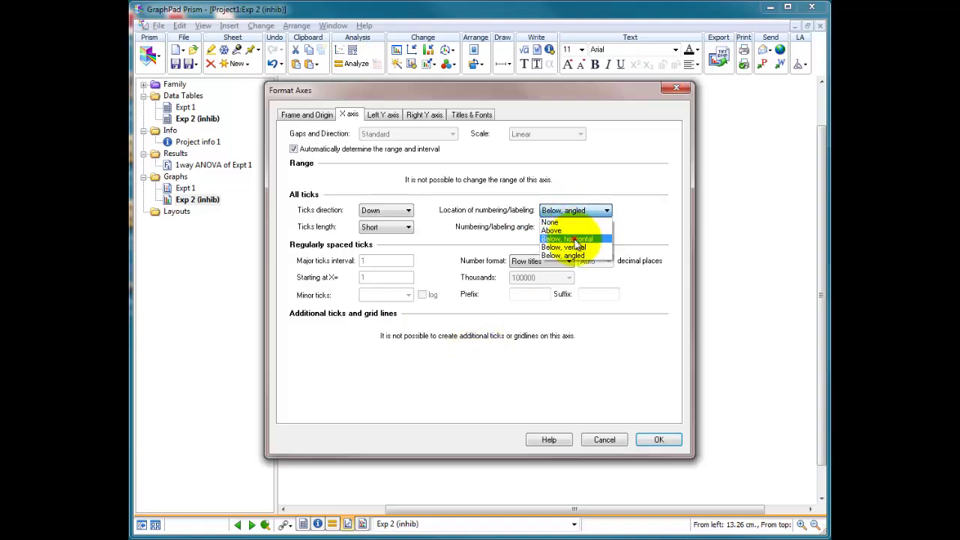
{"action": "left_click", "coordinate": [575, 240]}
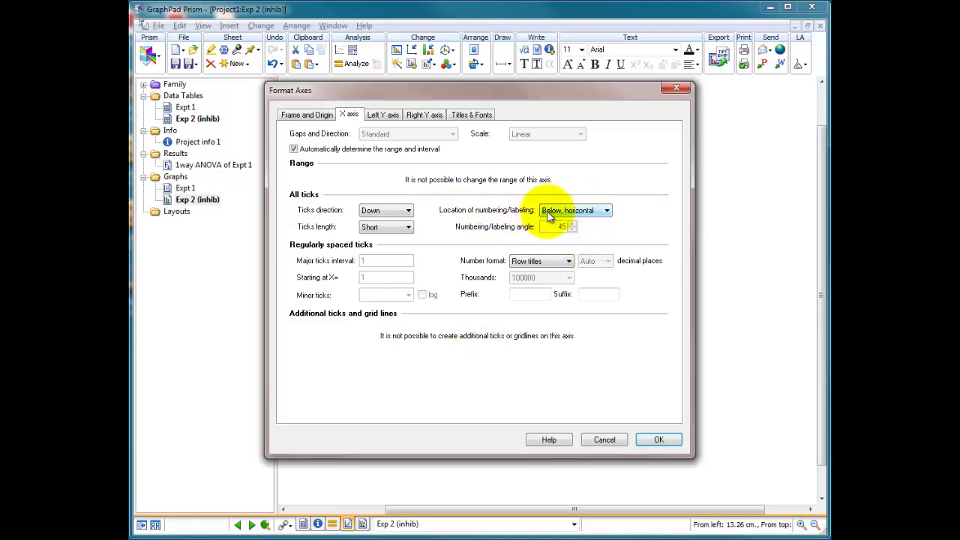
{"action": "left_click", "coordinate": [657, 441]}
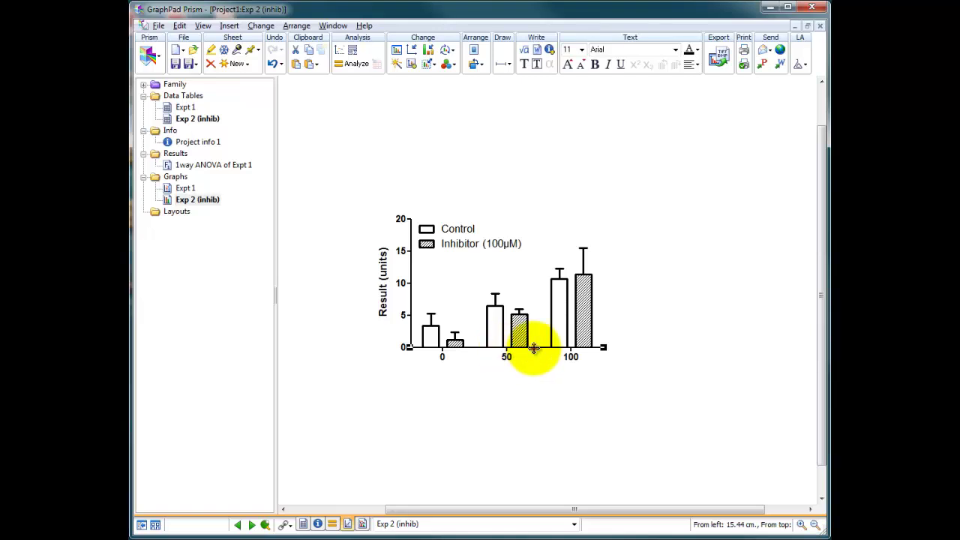
Remove the tick marks from the x-axis
{"action": "double_click", "coordinate": [535, 354]}
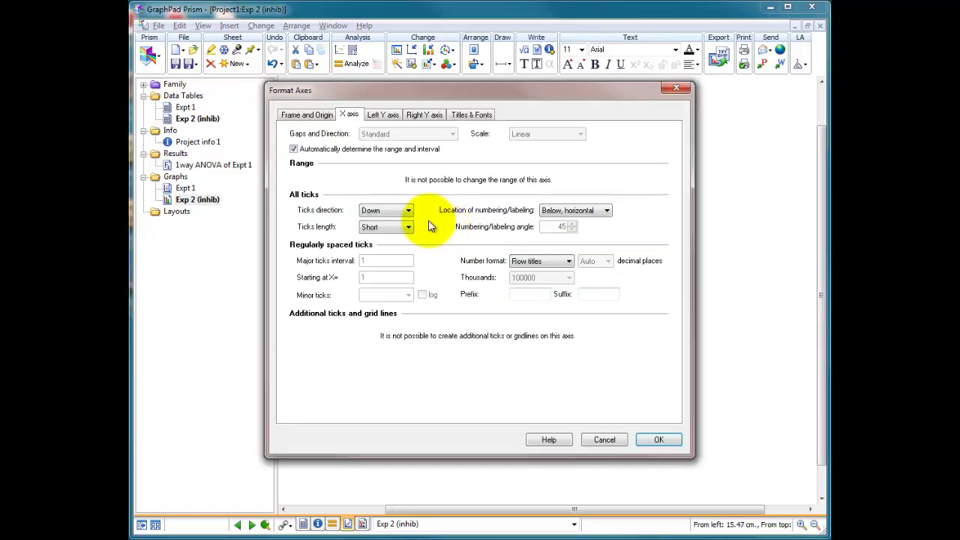
{"action": "left_click", "coordinate": [408, 211]}
{"action": "left_click", "coordinate": [381, 222]}
{"action": "left_click", "coordinate": [662, 439]}
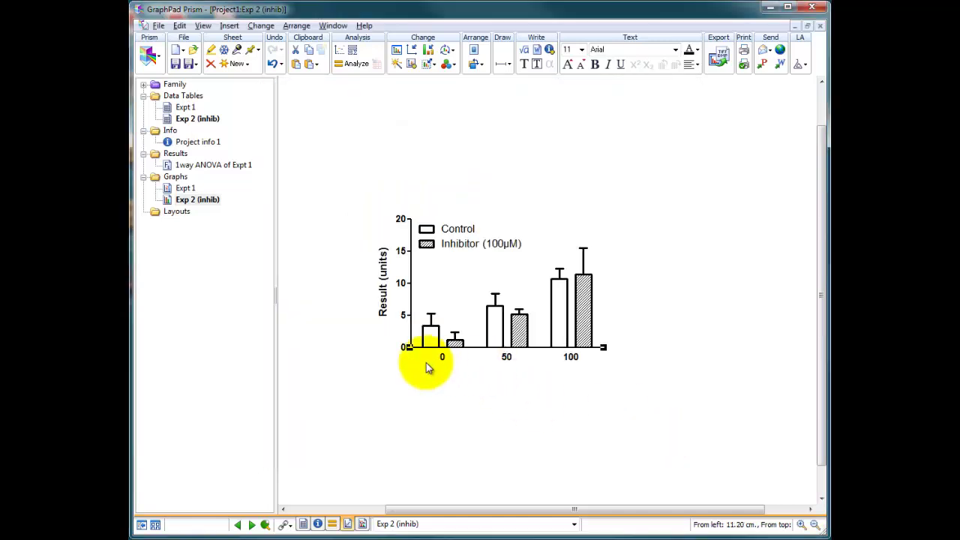
{"action": "left_click", "coordinate": [506, 377]}
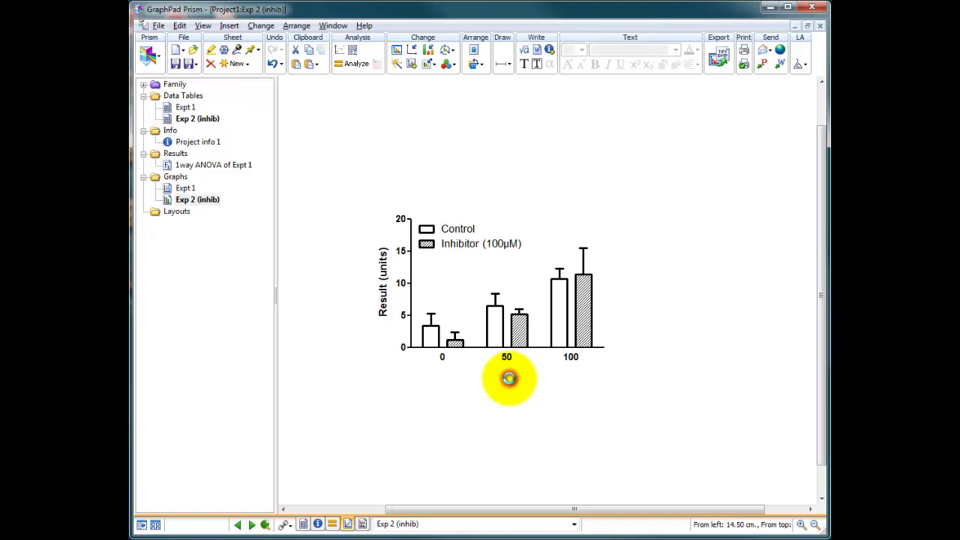
Review the graph and x-axis format settings, closing them without changes
{"action": "double_click", "coordinate": [509, 378]}
{"action": "left_click", "coordinate": [559, 441]}
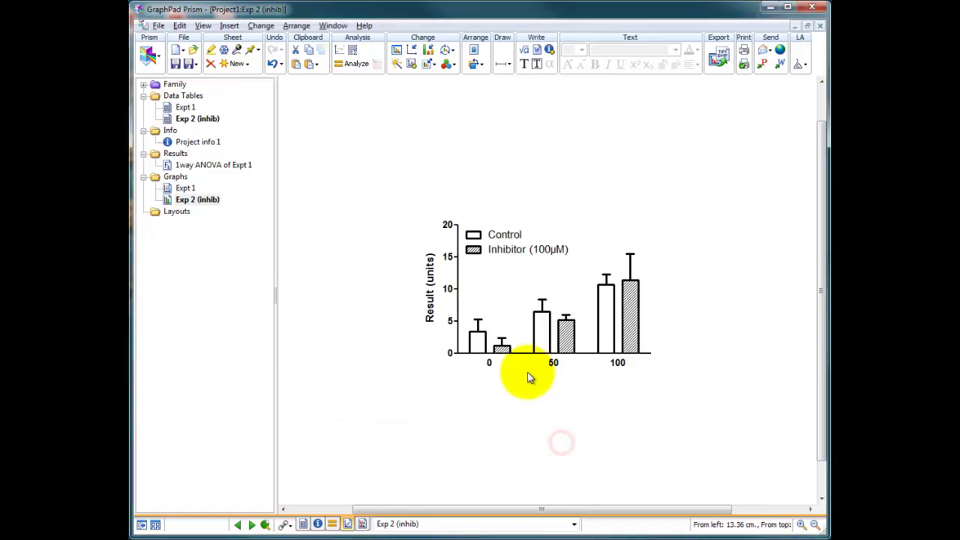
{"action": "left_click", "coordinate": [533, 385]}
{"action": "left_click", "coordinate": [567, 367]}
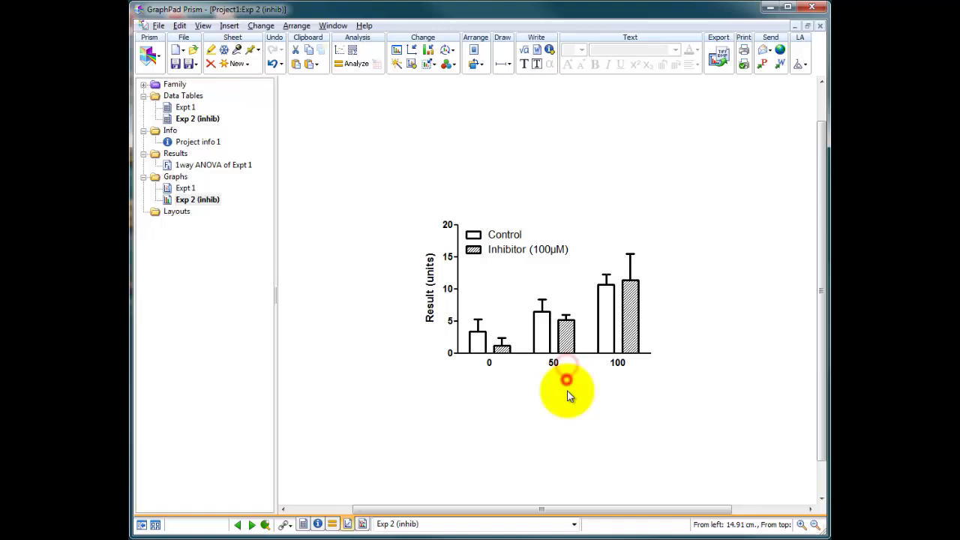
{"action": "left_click", "coordinate": [582, 353]}
{"action": "double_click", "coordinate": [582, 352]}
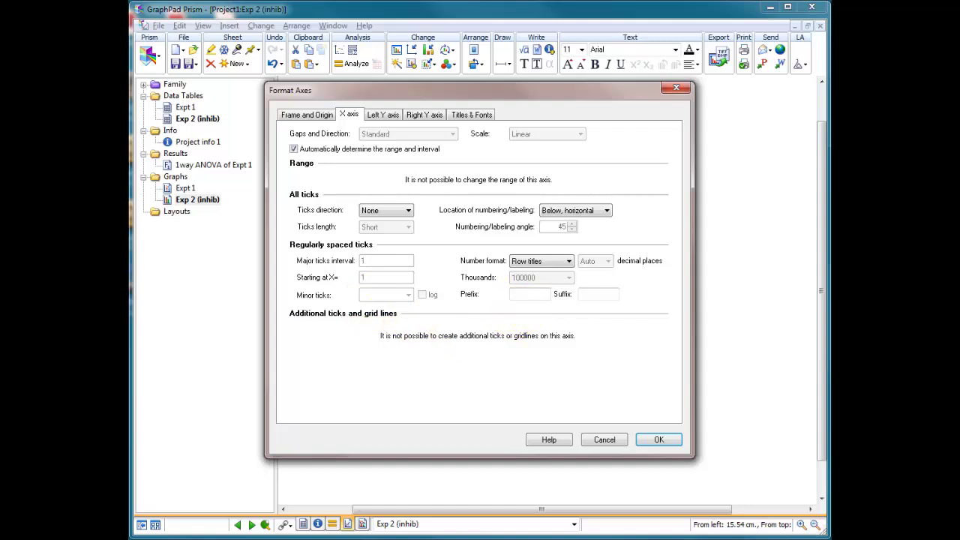
{"action": "key", "text": "Return"}
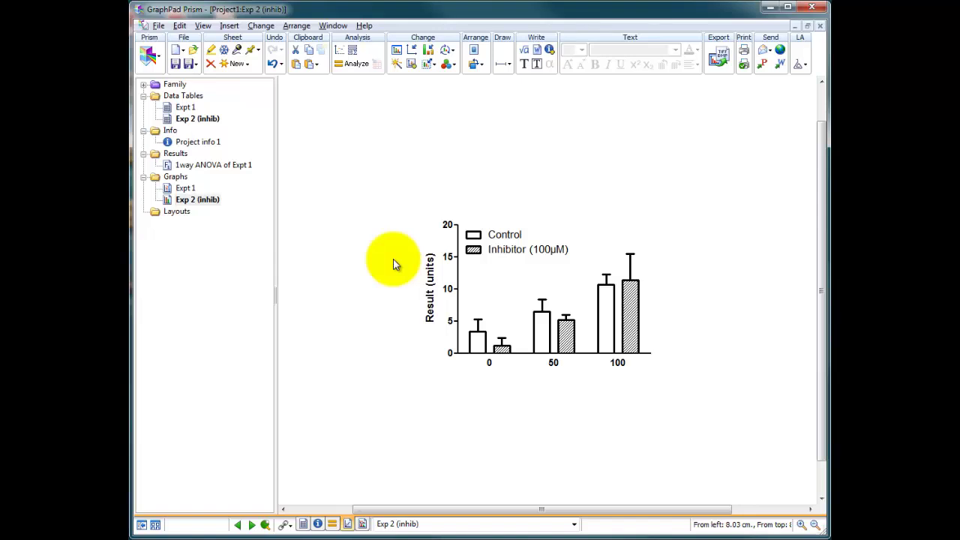
Turn on the x-axis title through Change > Axes Titles
{"action": "left_click", "coordinate": [270, 29]}
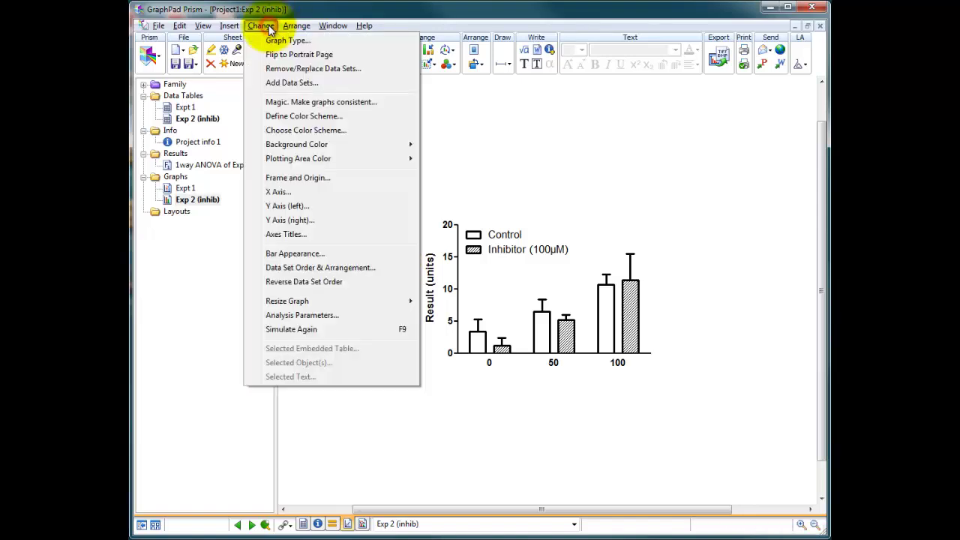
{"action": "left_click", "coordinate": [291, 232]}
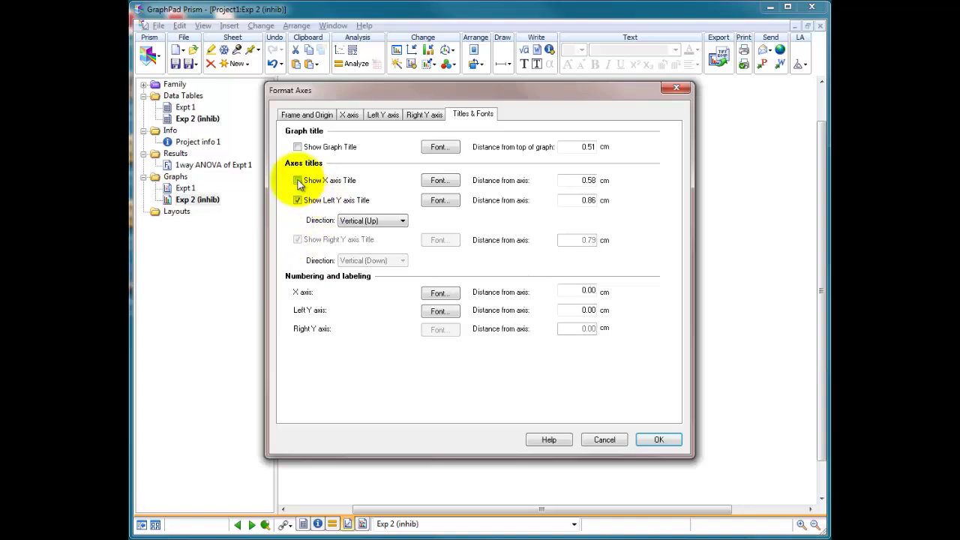
{"action": "left_click", "coordinate": [298, 181]}
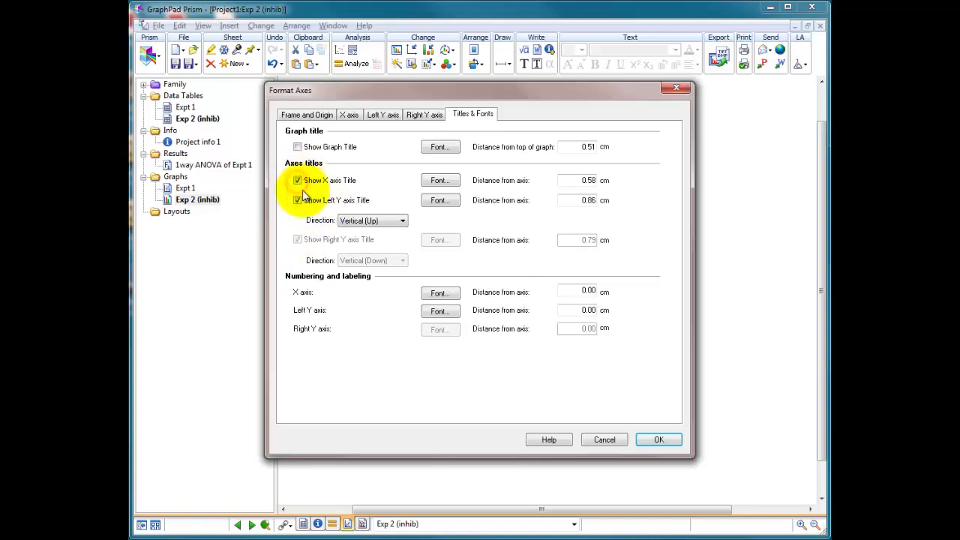
{"action": "left_click", "coordinate": [664, 440]}
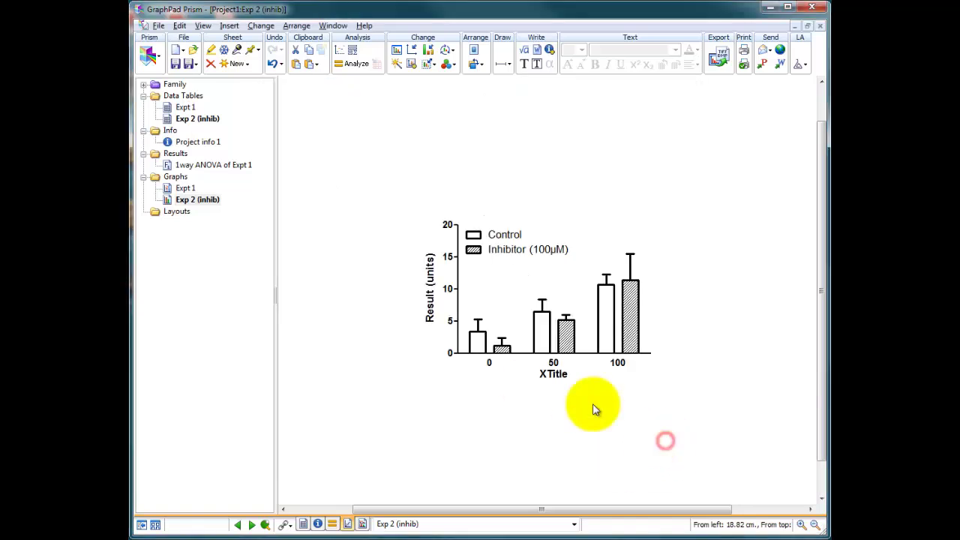
Set the x-axis title text to 'Drug (µM)' and nudge the legend slightly upward
{"action": "left_click", "coordinate": [561, 382]}
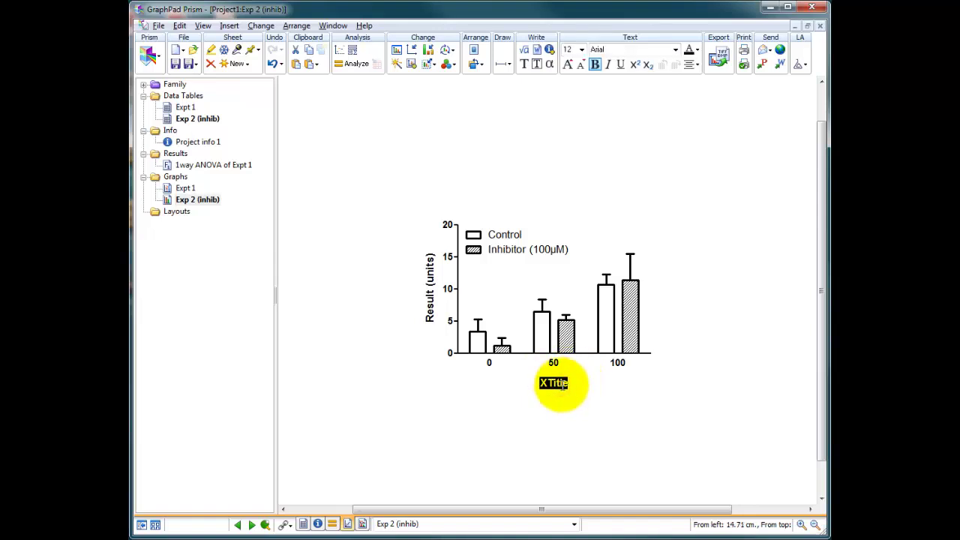
{"action": "type", "text": "Drug"}
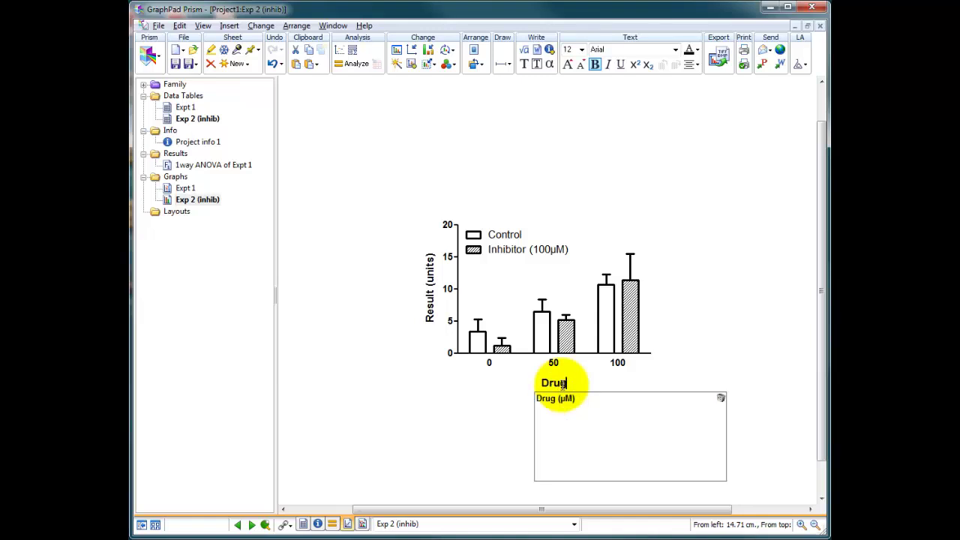
{"action": "key", "text": "Down"}
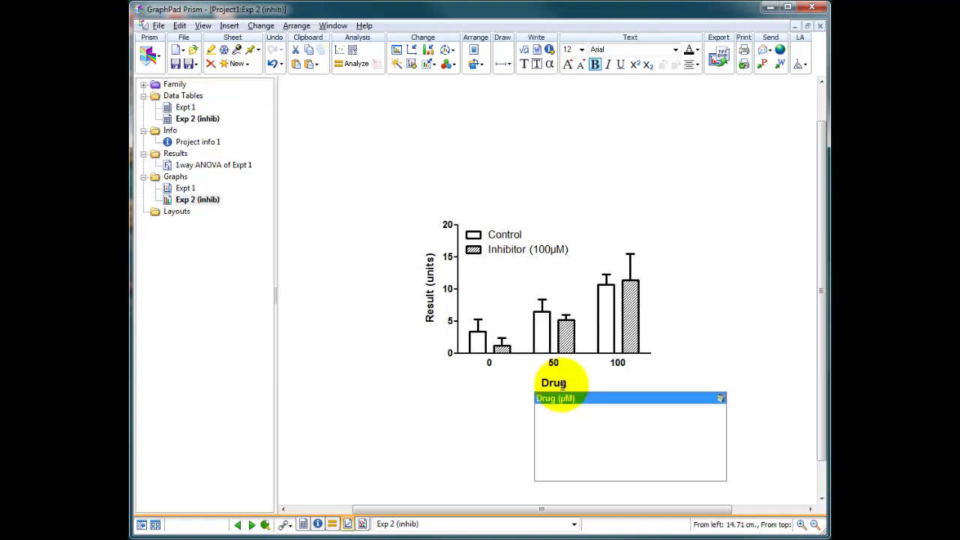
{"action": "type", "text": "ug"}
{"action": "key", "text": "Return"}
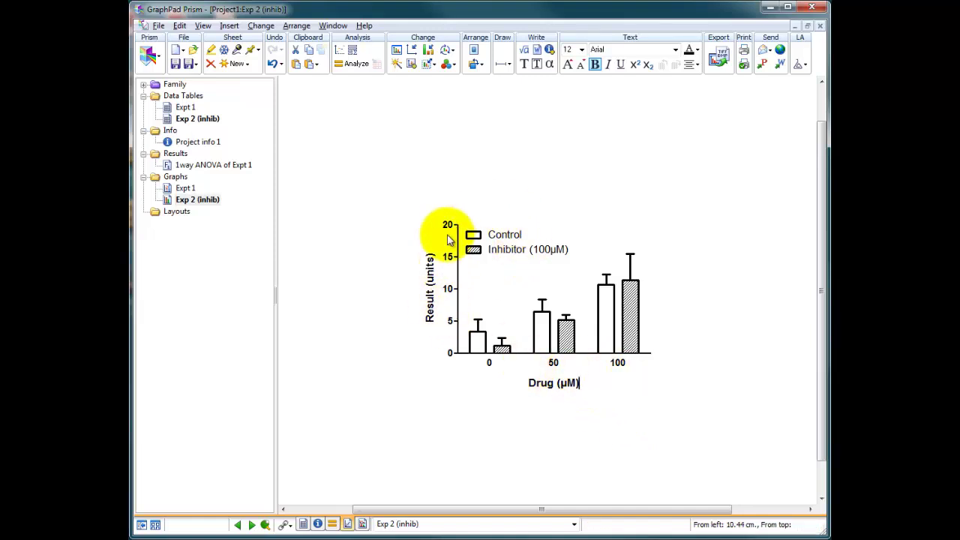
{"action": "left_click", "coordinate": [619, 211]}
{"action": "left_click_drag", "start_coordinate": [476, 240], "coordinate": [476, 235]}
{"action": "left_click", "coordinate": [559, 177]}
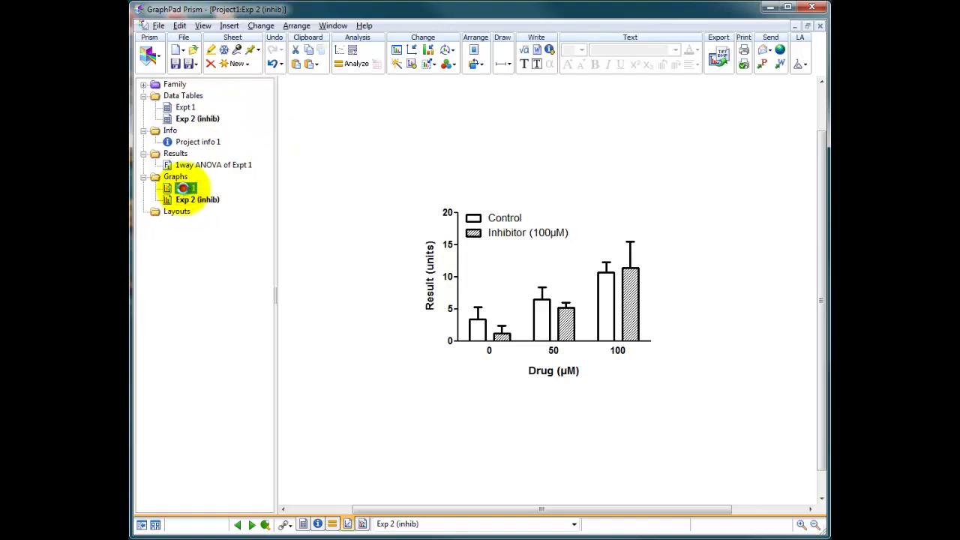
For all data sets, set 1 pt bar borders and 1 pt error bars extending both directions
{"action": "left_click", "coordinate": [184, 188]}
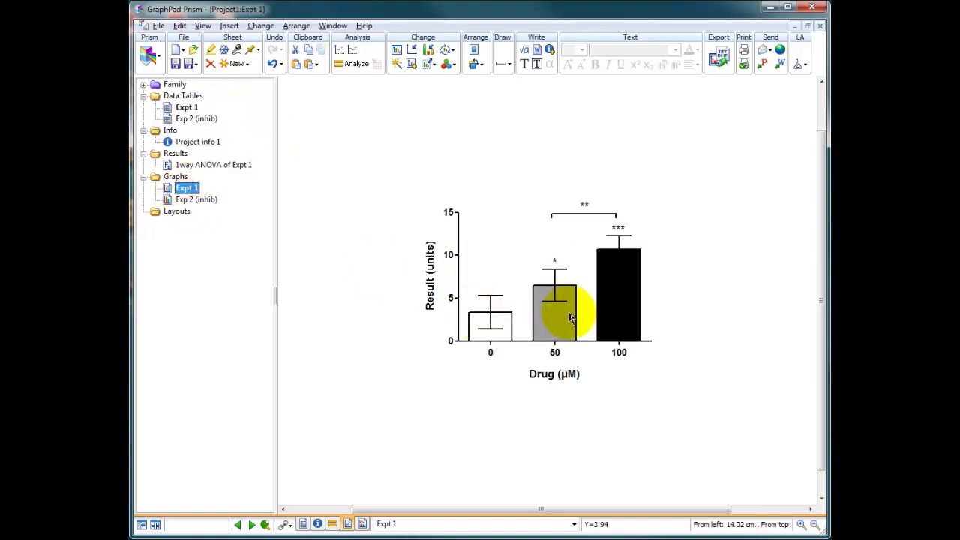
{"action": "left_click", "coordinate": [189, 199]}
{"action": "double_click", "coordinate": [537, 316]}
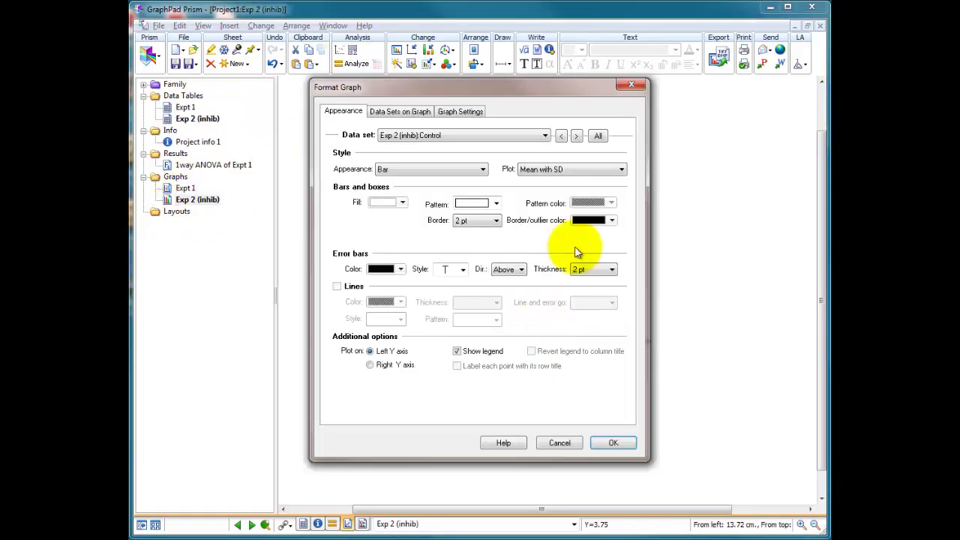
{"action": "left_click", "coordinate": [537, 135]}
{"action": "left_click", "coordinate": [464, 147]}
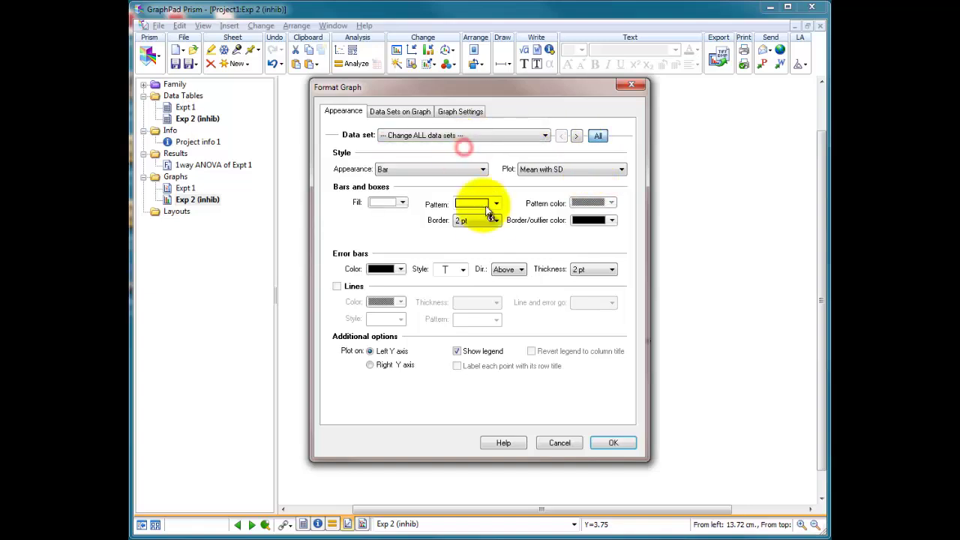
{"action": "left_click", "coordinate": [494, 220]}
{"action": "left_click", "coordinate": [482, 248]}
{"action": "left_click", "coordinate": [594, 270]}
{"action": "left_click", "coordinate": [584, 297]}
{"action": "left_click", "coordinate": [521, 269]}
{"action": "left_click", "coordinate": [515, 297]}
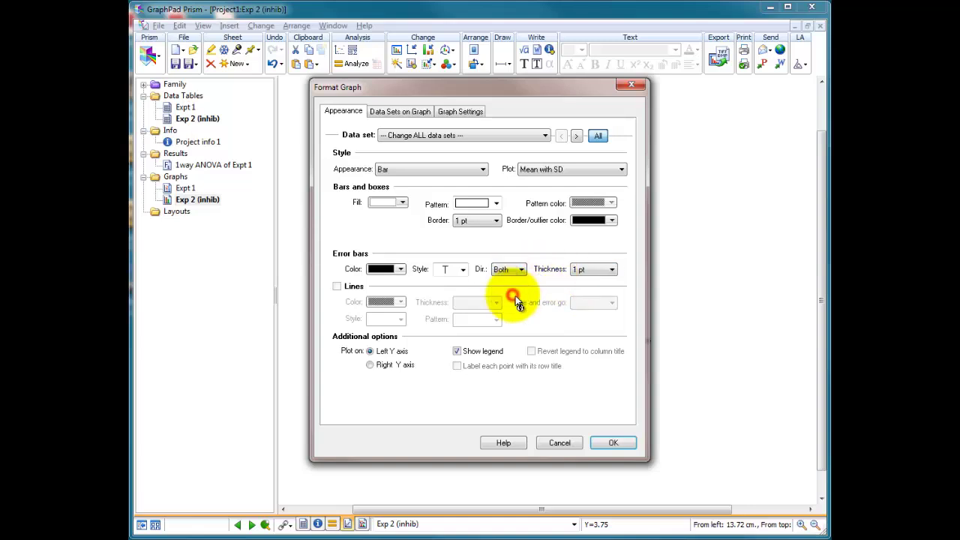
{"action": "left_click", "coordinate": [612, 444]}
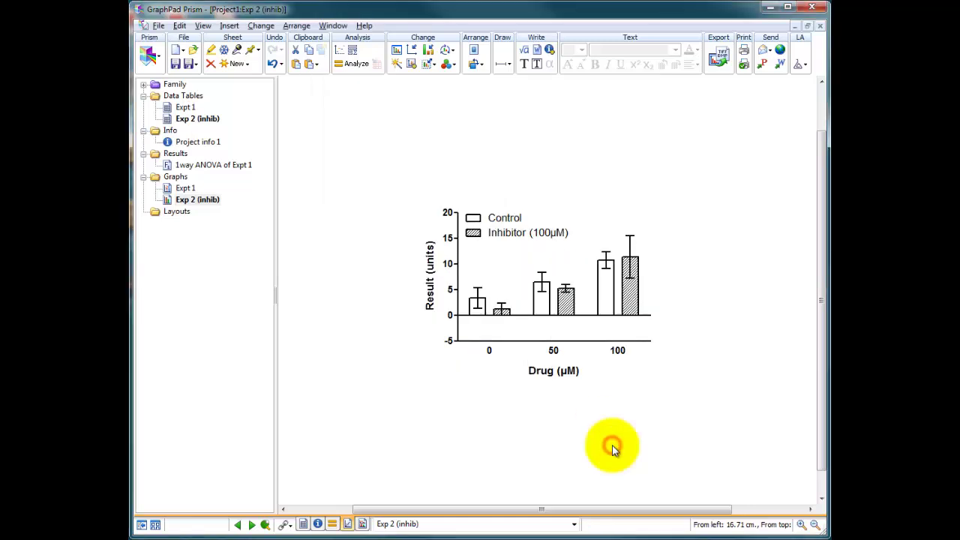
Give the y-axis a manual range with minimum 0 instead of -5, up to 20
{"action": "left_click", "coordinate": [457, 302]}
{"action": "double_click", "coordinate": [460, 303]}
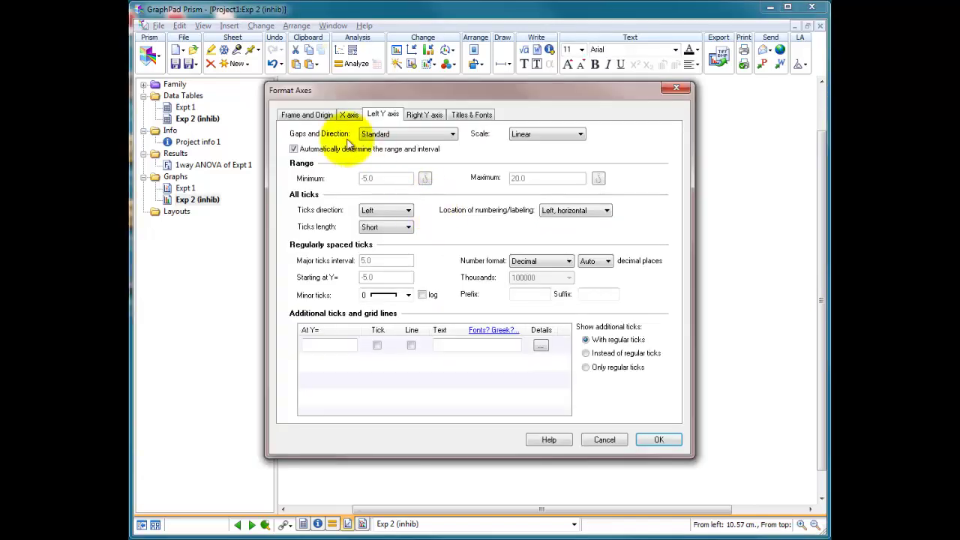
{"action": "left_click", "coordinate": [294, 149]}
{"action": "left_click_drag", "start_coordinate": [382, 178], "coordinate": [337, 180]}
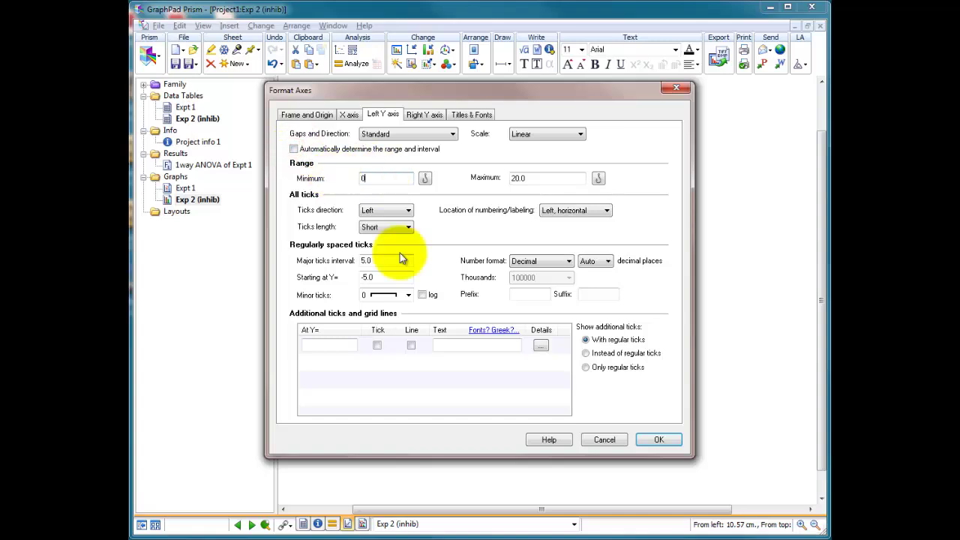
{"action": "left_click", "coordinate": [658, 440]}
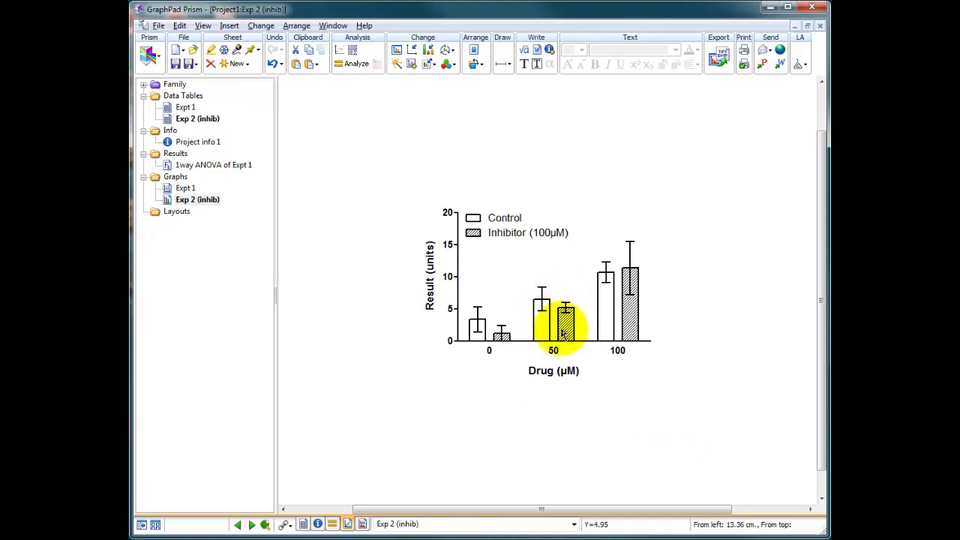
Set space between adjacent bars to 10% and spacing between bar groups to 50
{"action": "double_click", "coordinate": [517, 290]}
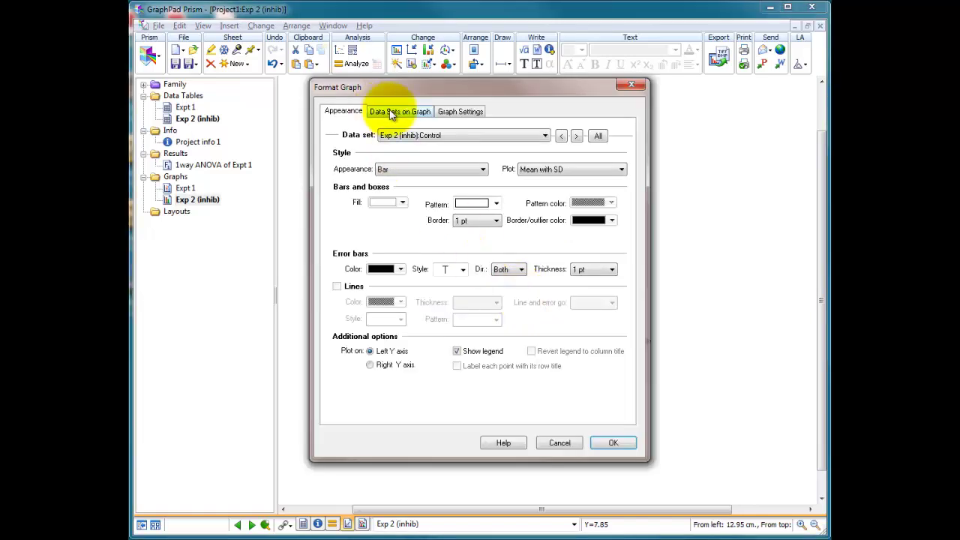
{"action": "left_click", "coordinate": [392, 113]}
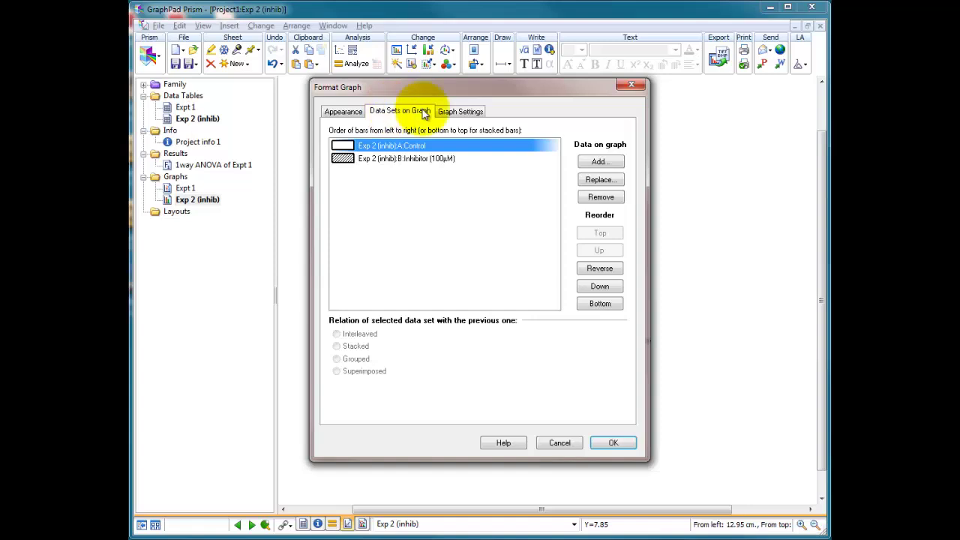
{"action": "left_click", "coordinate": [452, 112]}
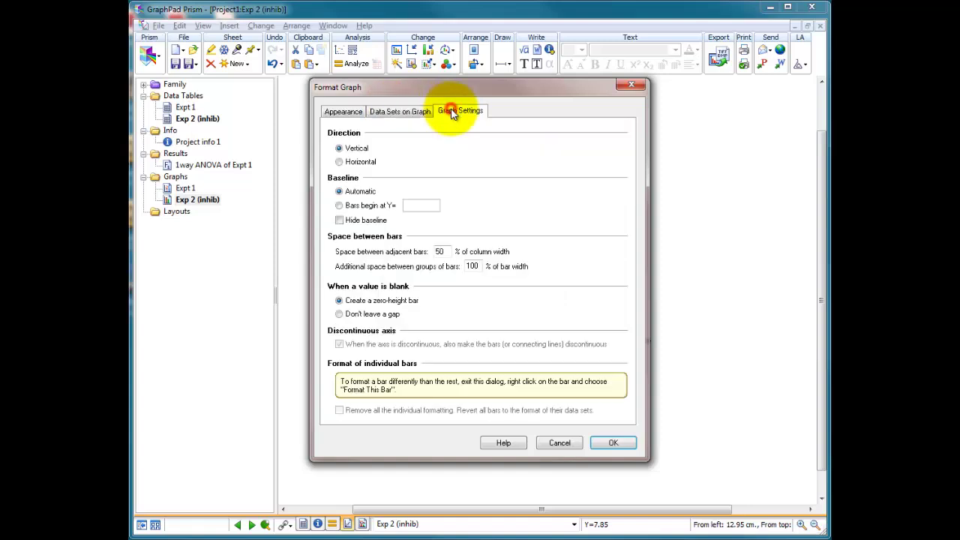
{"action": "double_click", "coordinate": [441, 252]}
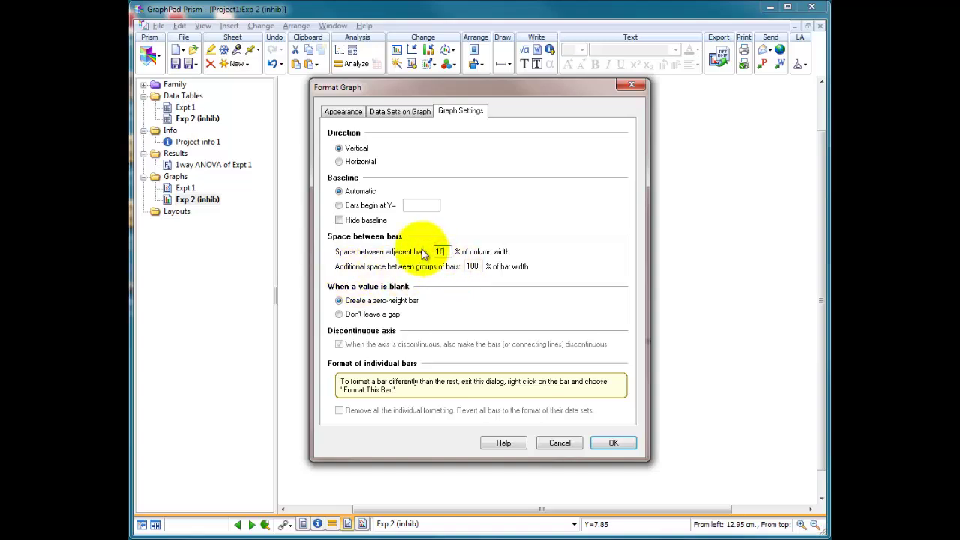
{"action": "double_click", "coordinate": [472, 265]}
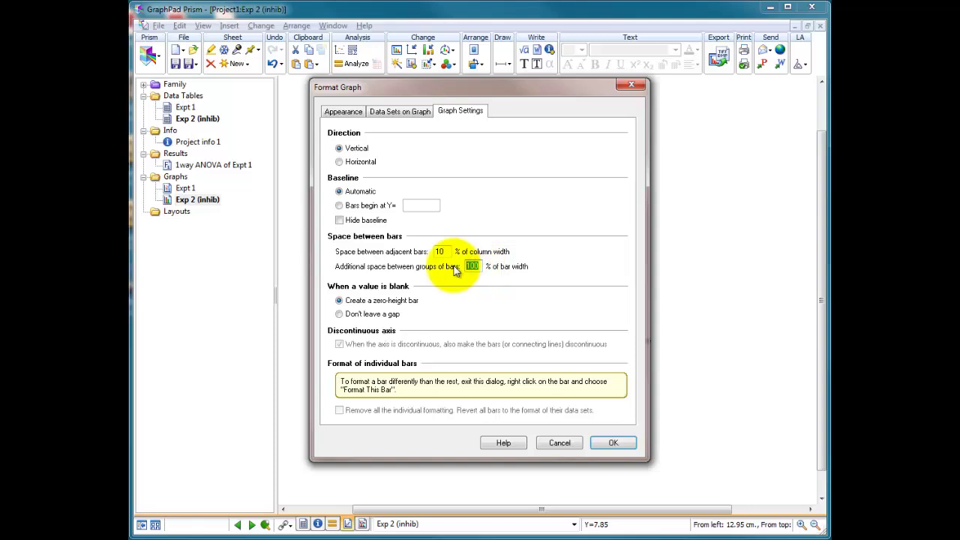
{"action": "type", "text": "50"}
{"action": "left_click", "coordinate": [613, 443]}
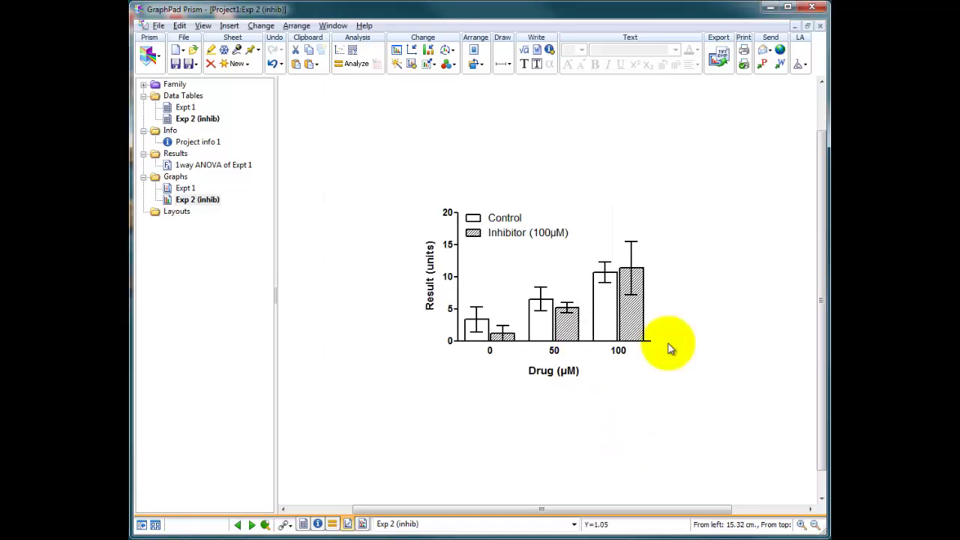